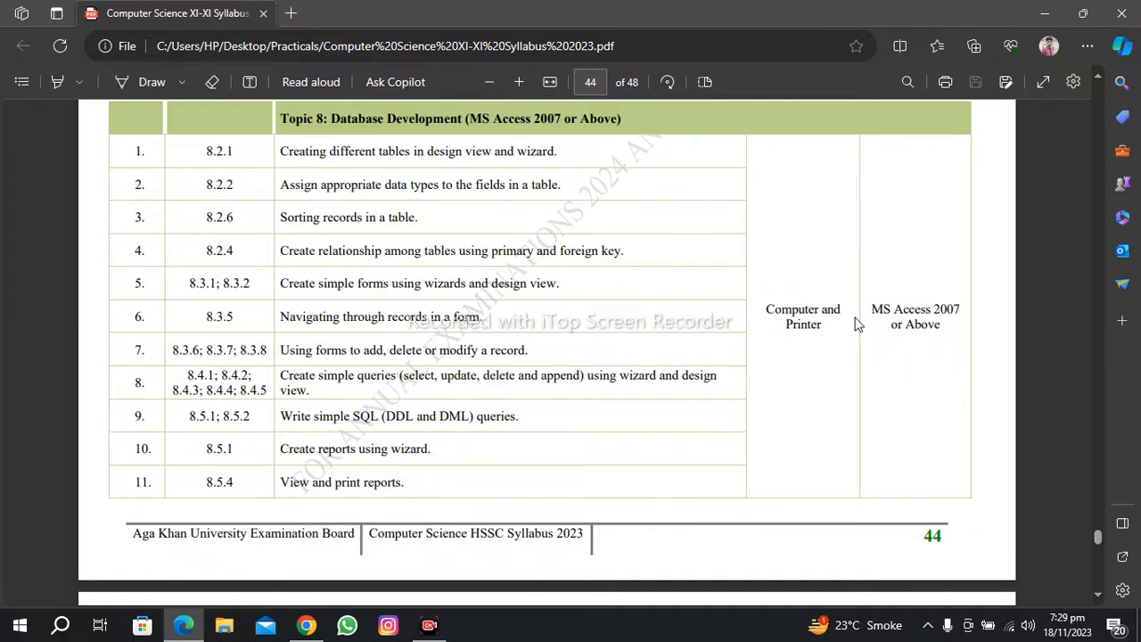
Step: Minimize the syllabus PDF and open the Practicals folder on the desktop
key("alt+Tab")
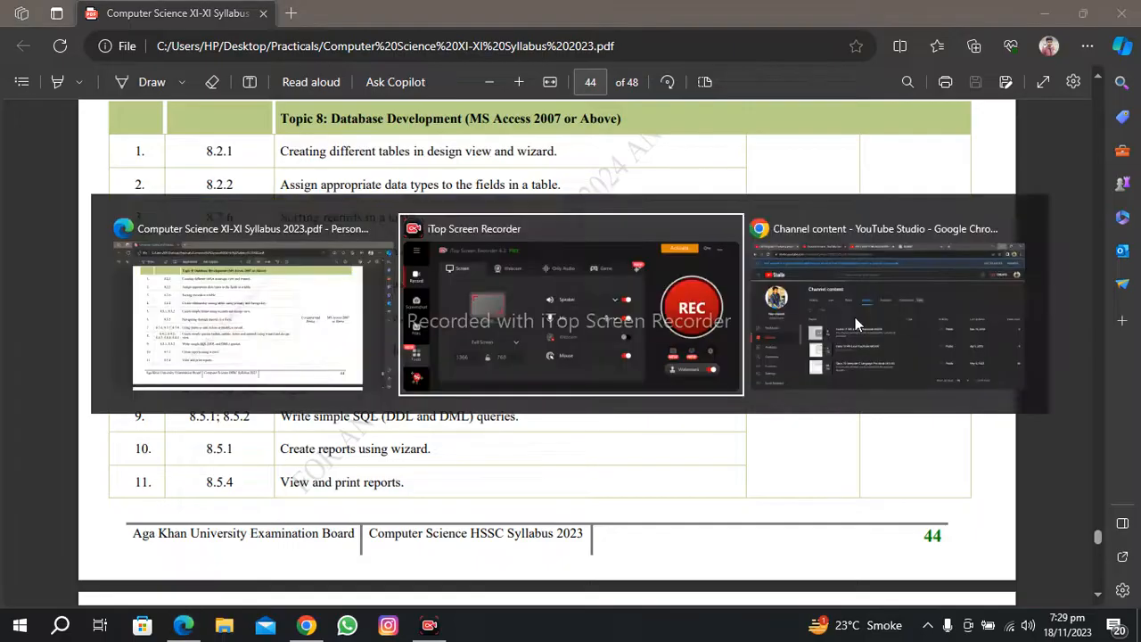
key("Escape")
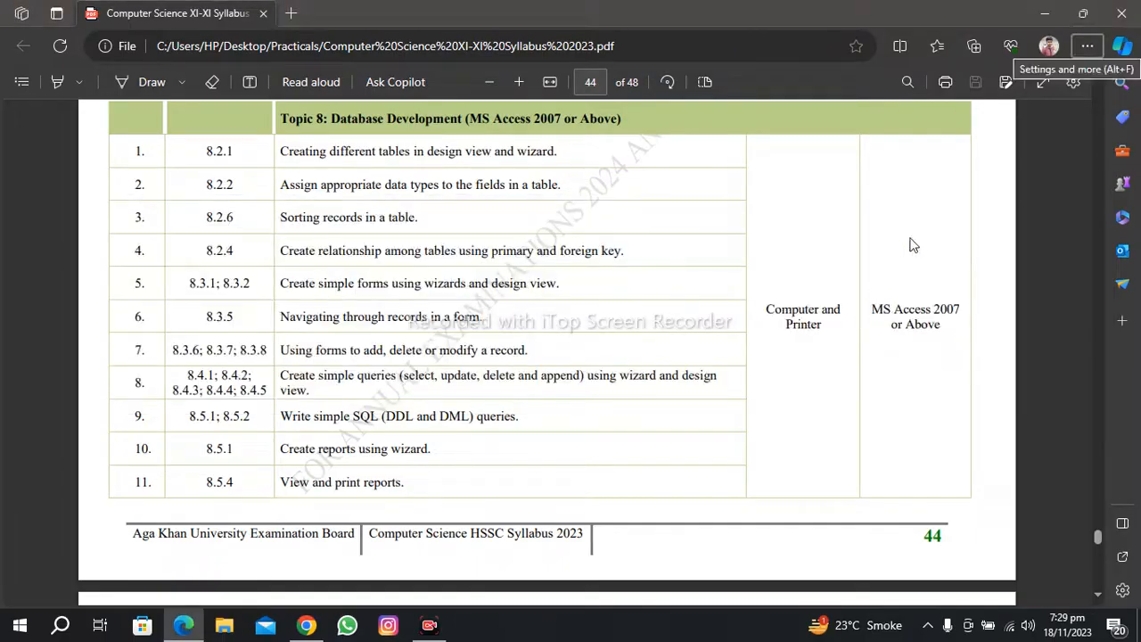
left_click(1045, 13)
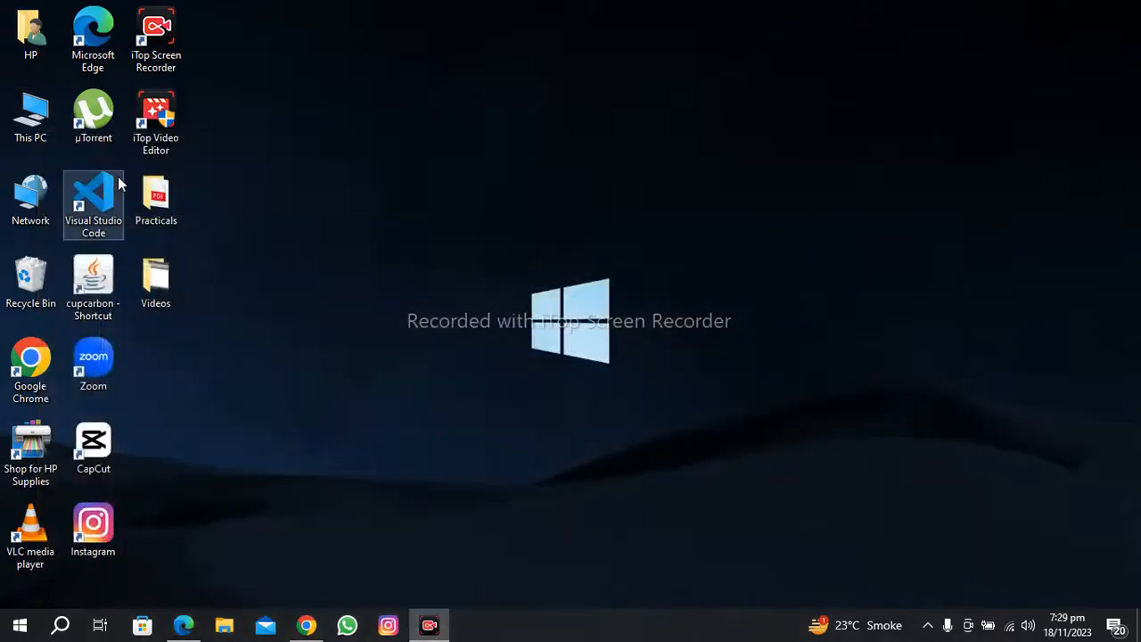
double_click(148, 196)
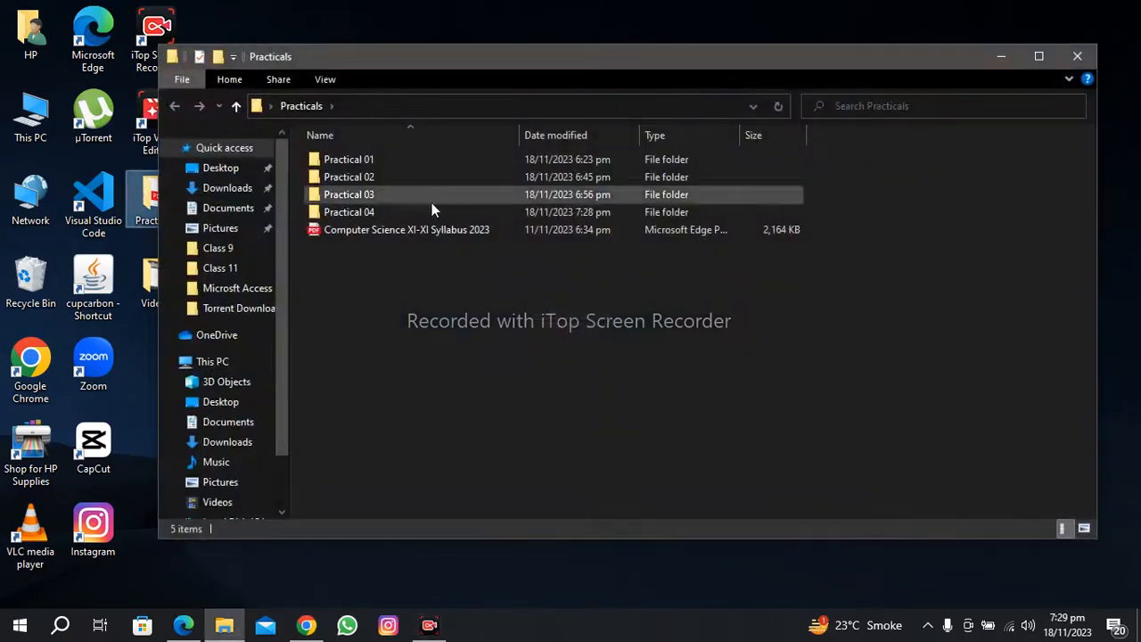
Step: Create a new folder named Practical 05 inside the Practicals folder
right_click(449, 296)
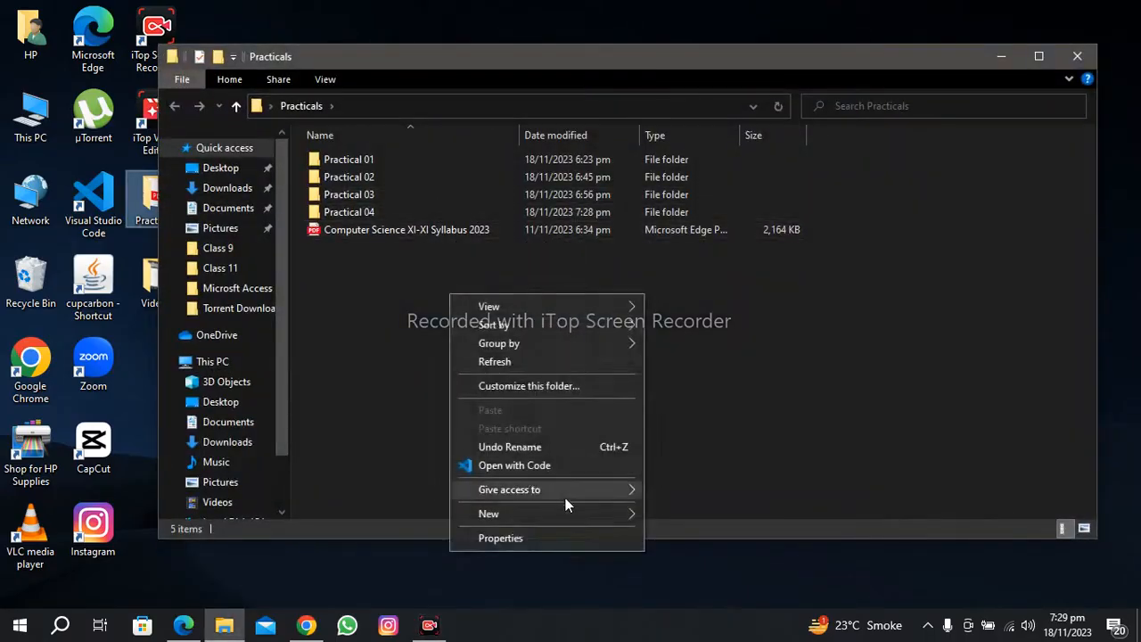
mouse_move(565, 518)
left_click(689, 284)
key("BackSpace")
type("Prac")
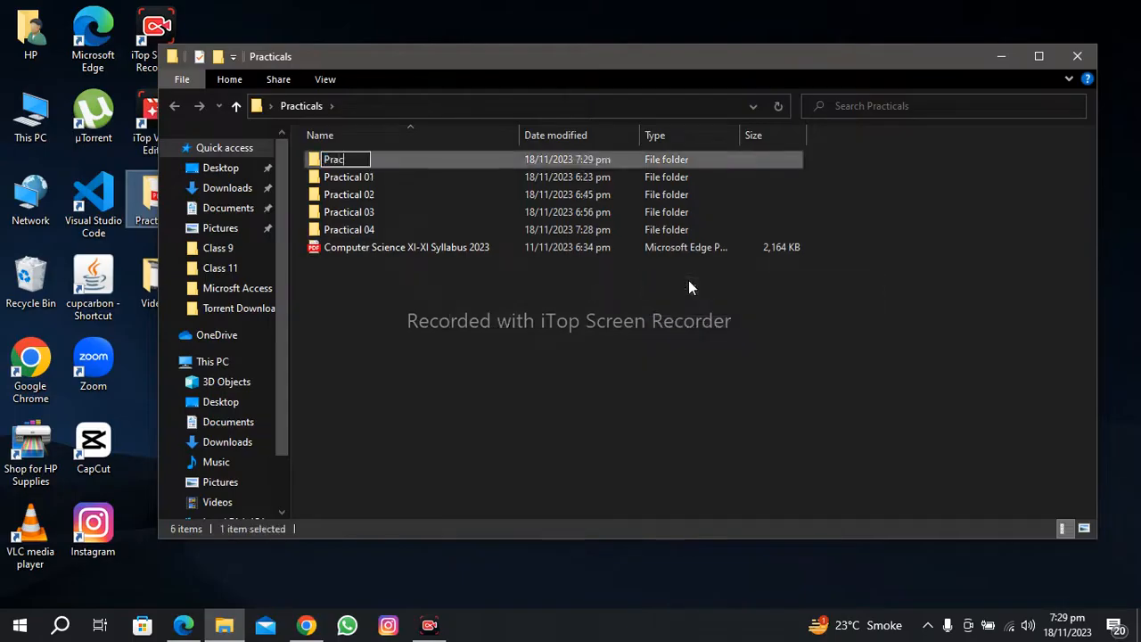
type("tical 05")
key("Return")
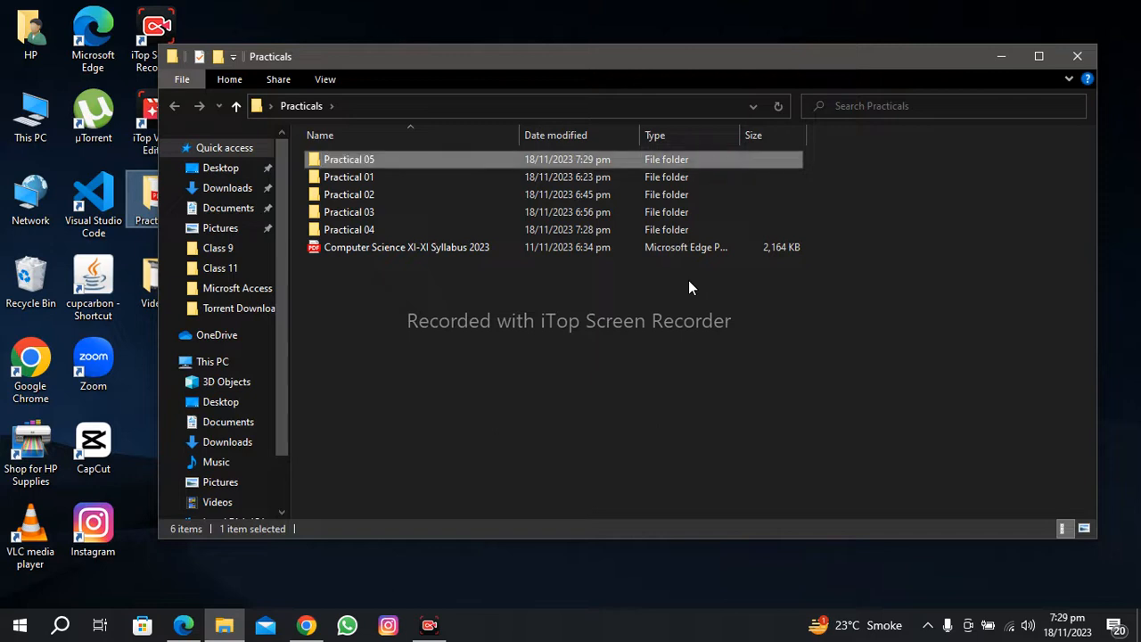
Step: Create a Microsoft Access database named Practical 05 inside the Practical 05 folder and open it with its content enabled
key("Return")
right_click(689, 282)
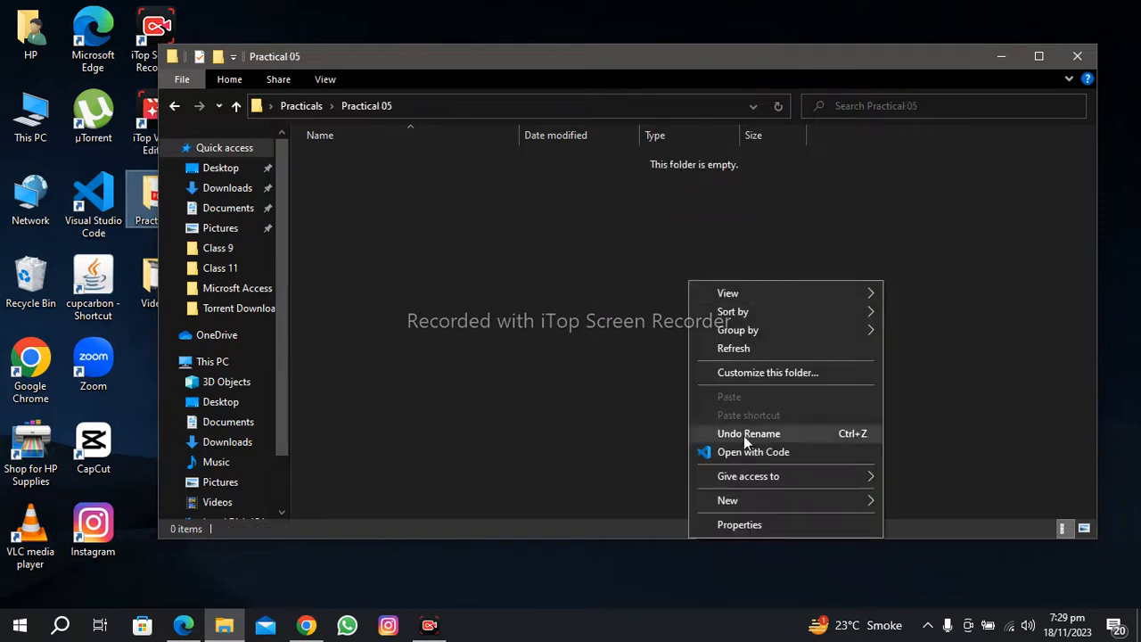
mouse_move(754, 493)
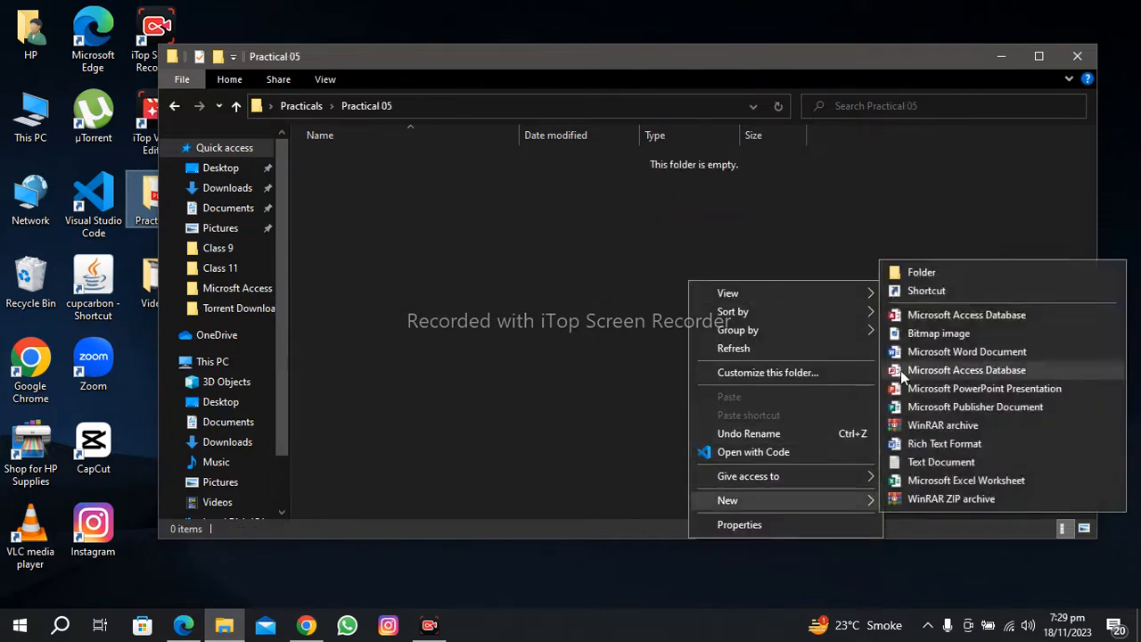
left_click(948, 317)
key("BackSpace")
type("Practical 05")
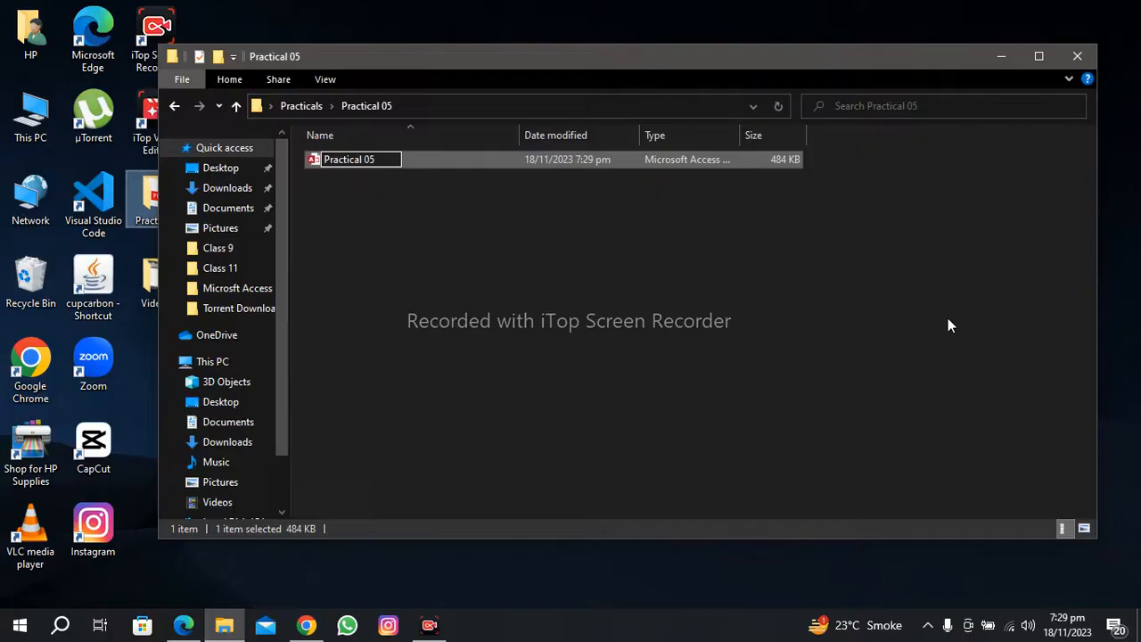
key("Return")
key("Return")
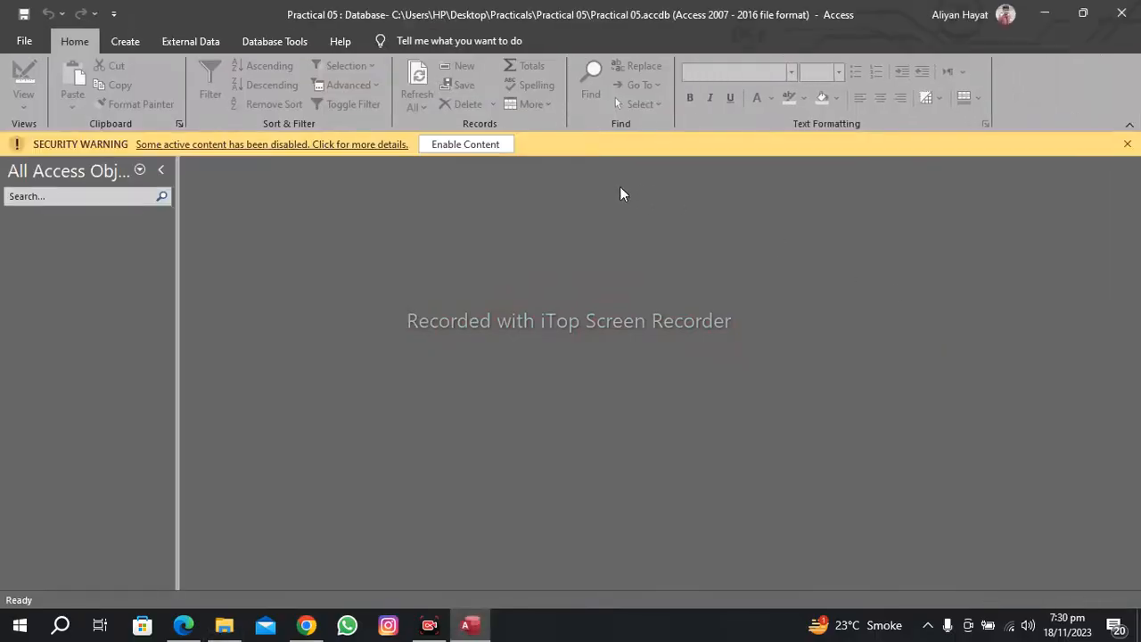
left_click(466, 144)
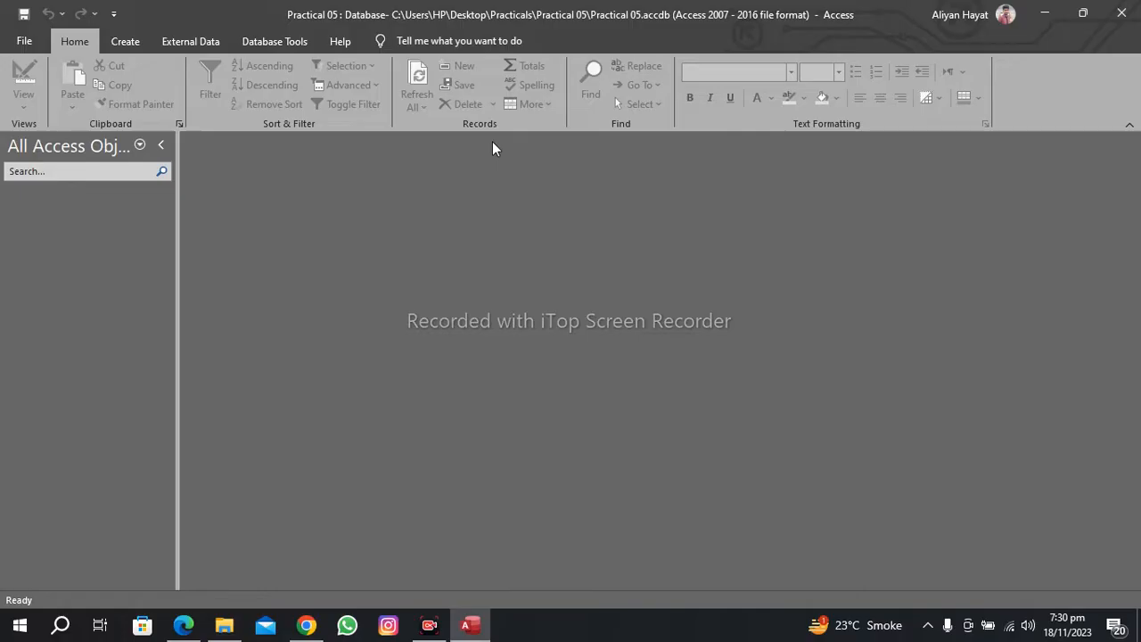
Step: Create a new table and open it in Design View, saving it as Form1
left_click(130, 42)
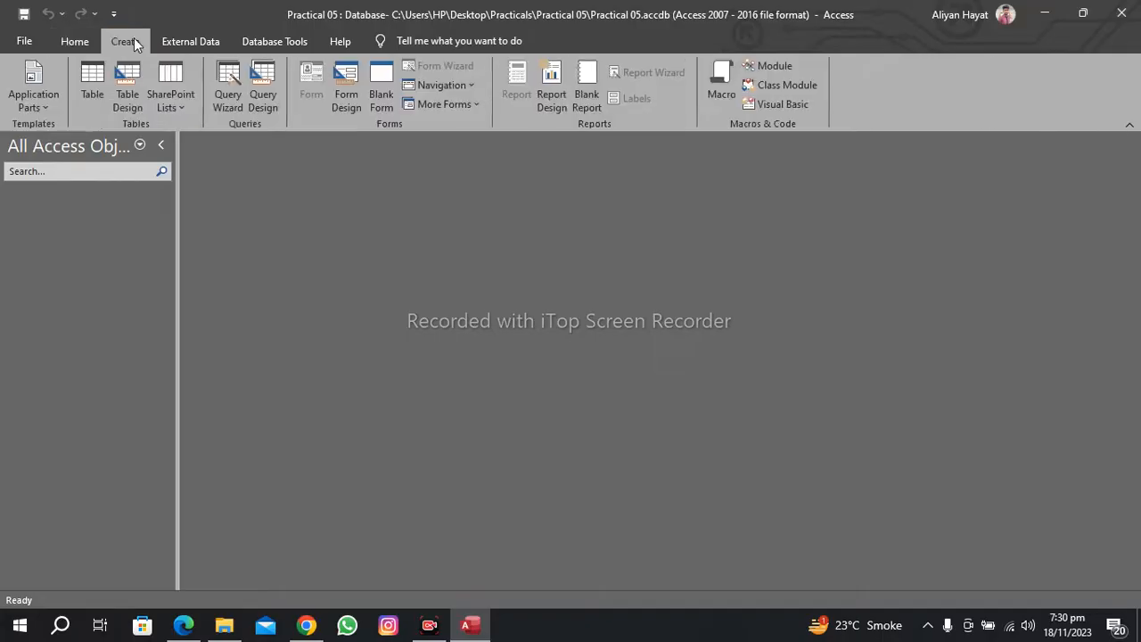
left_click(86, 84)
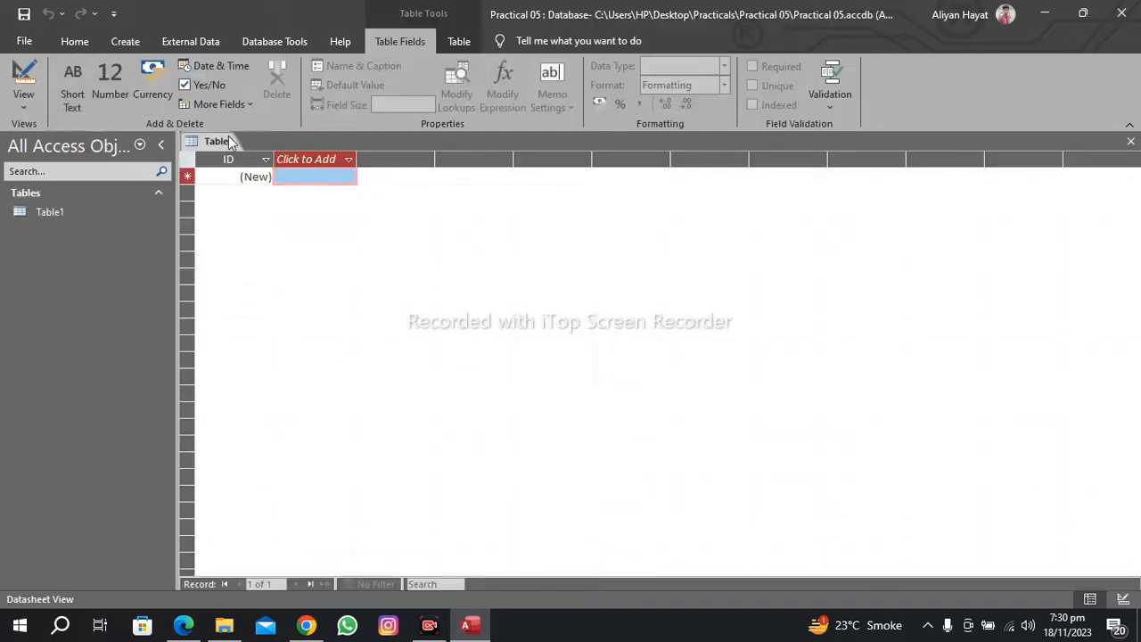
right_click(229, 139)
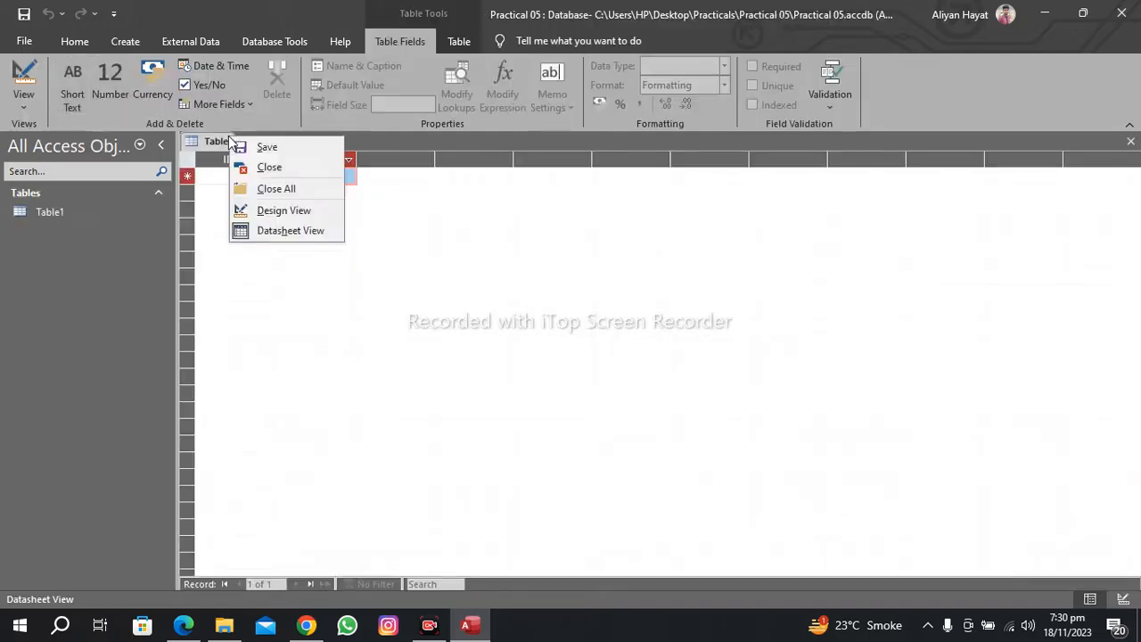
left_click(263, 210)
key("BackSpace")
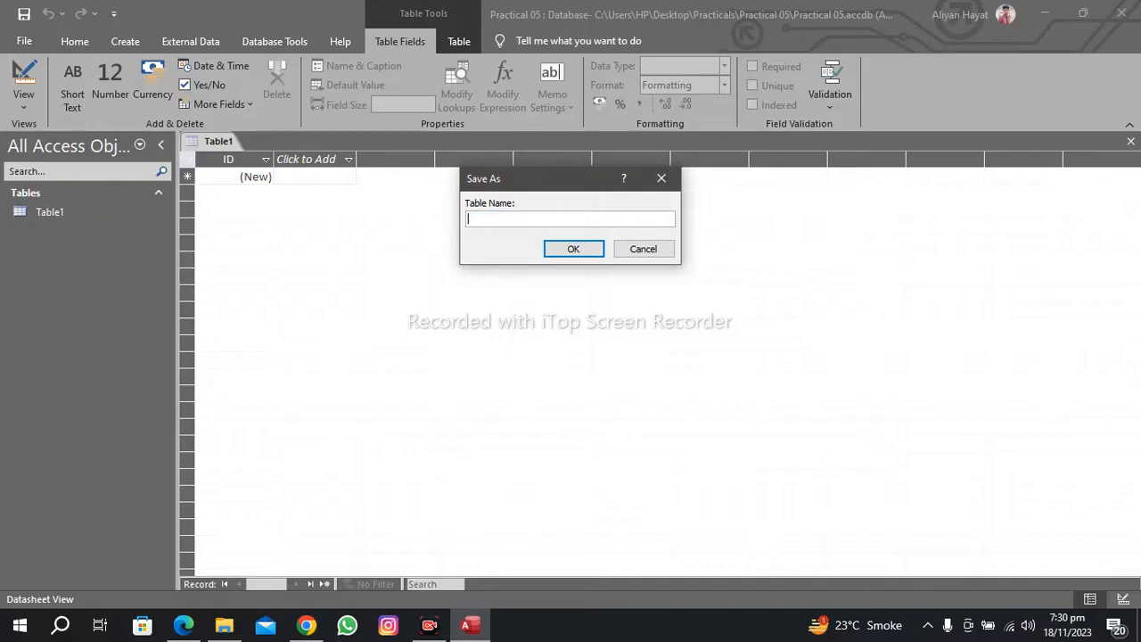
type("Form1")
key("Return")
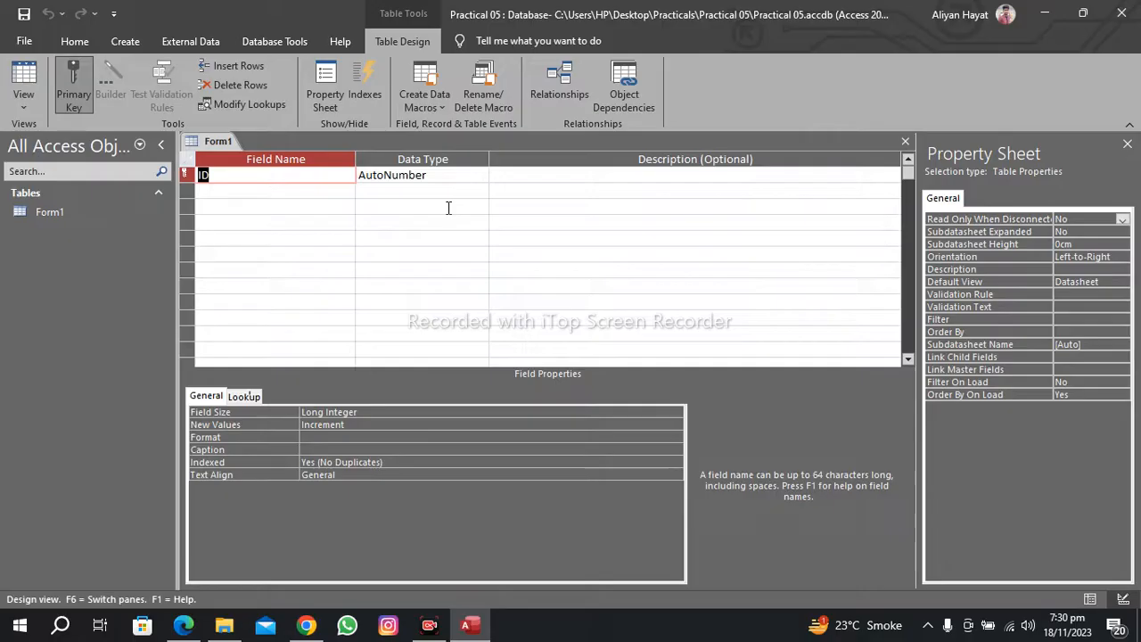
Step: Add a Worker Name field as Short Text and a Worker dept field as Number below the ID field
left_click(284, 192)
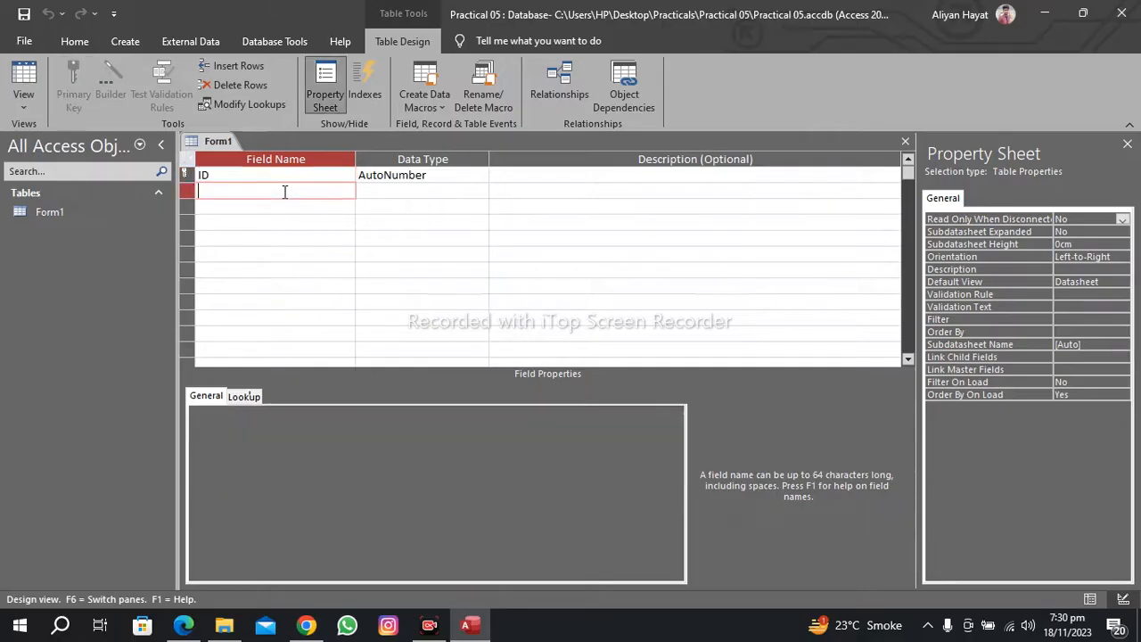
type("Worker Name")
key("Down")
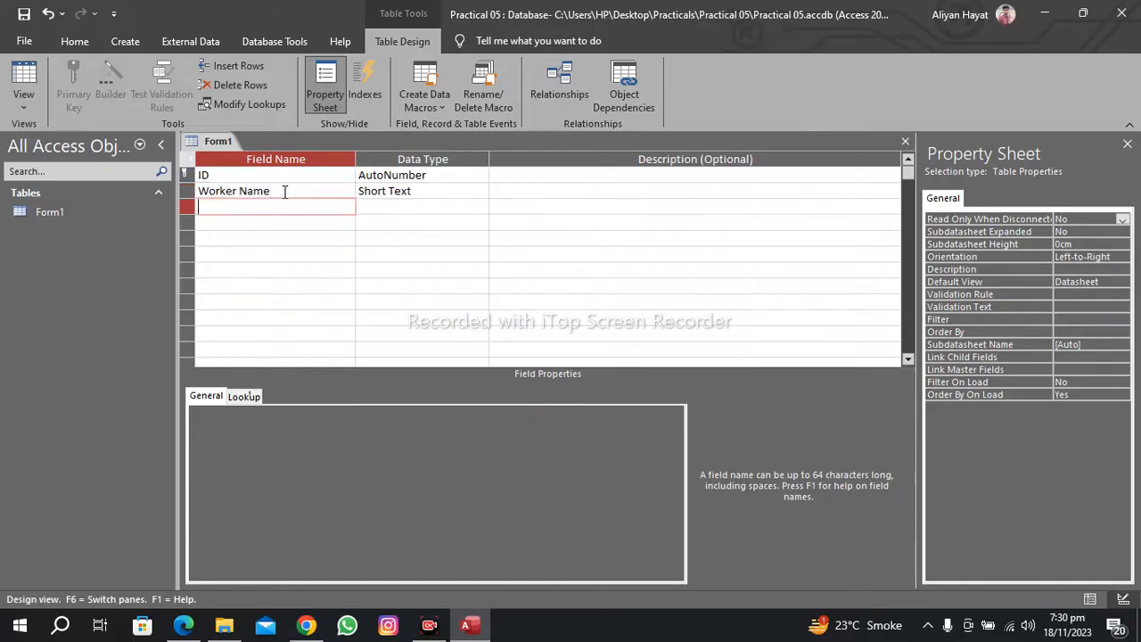
type("Worker dept")
key("Tab")
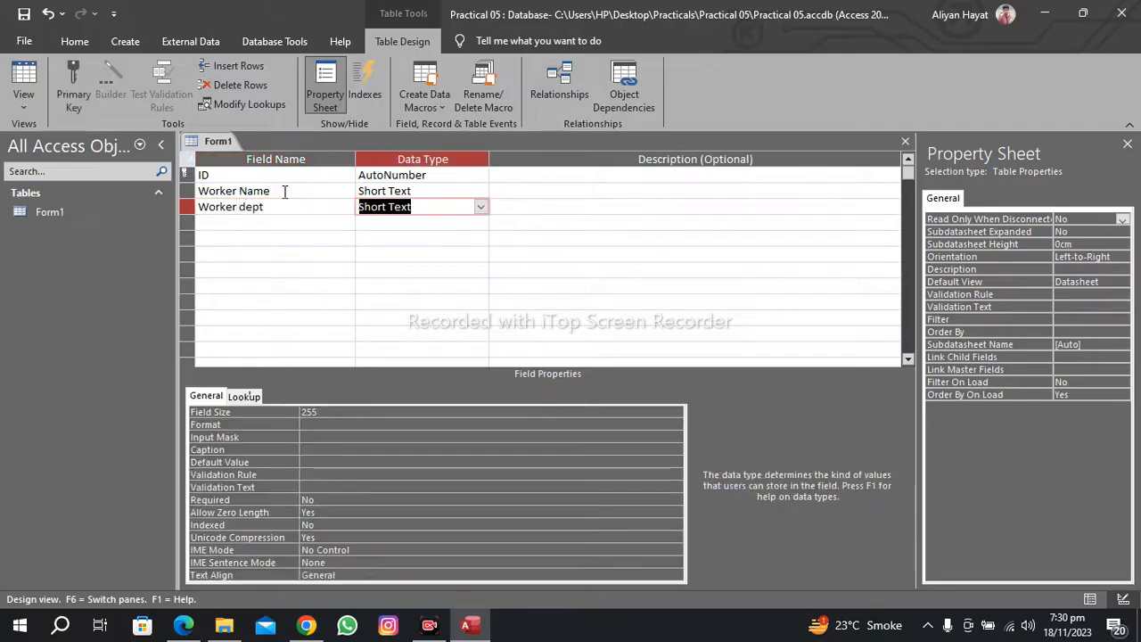
type("Nu")
key("Tab")
key("shift+Tab")
key("shift+Tab")
key("Down")
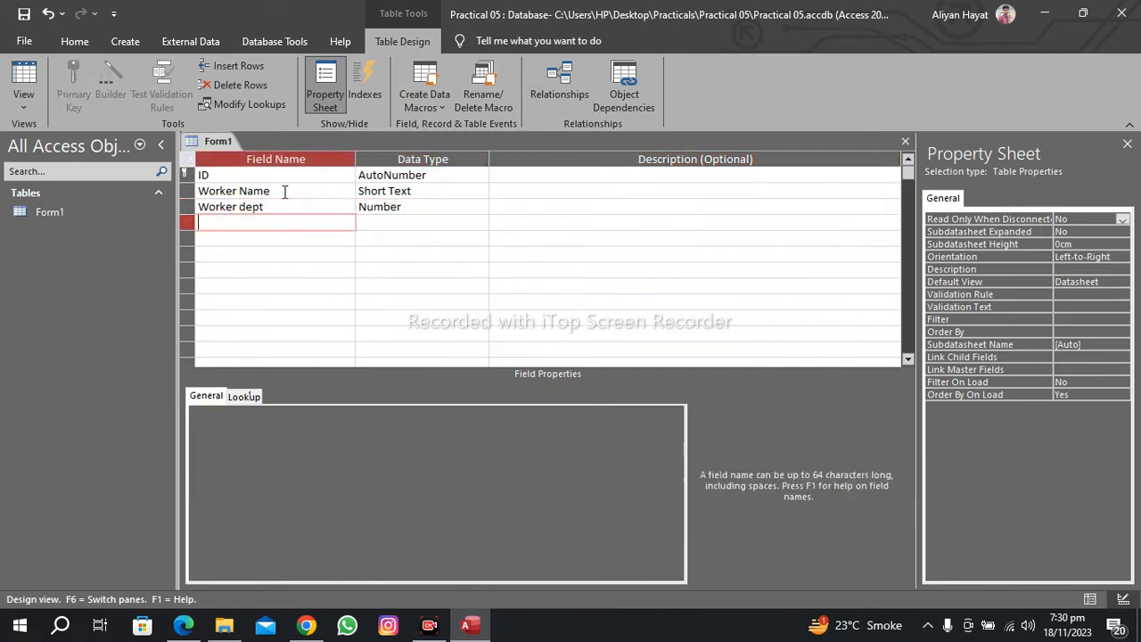
Step: Add a phn num field with the Number data type below Worker dept
type("phn num")
key("Tab")
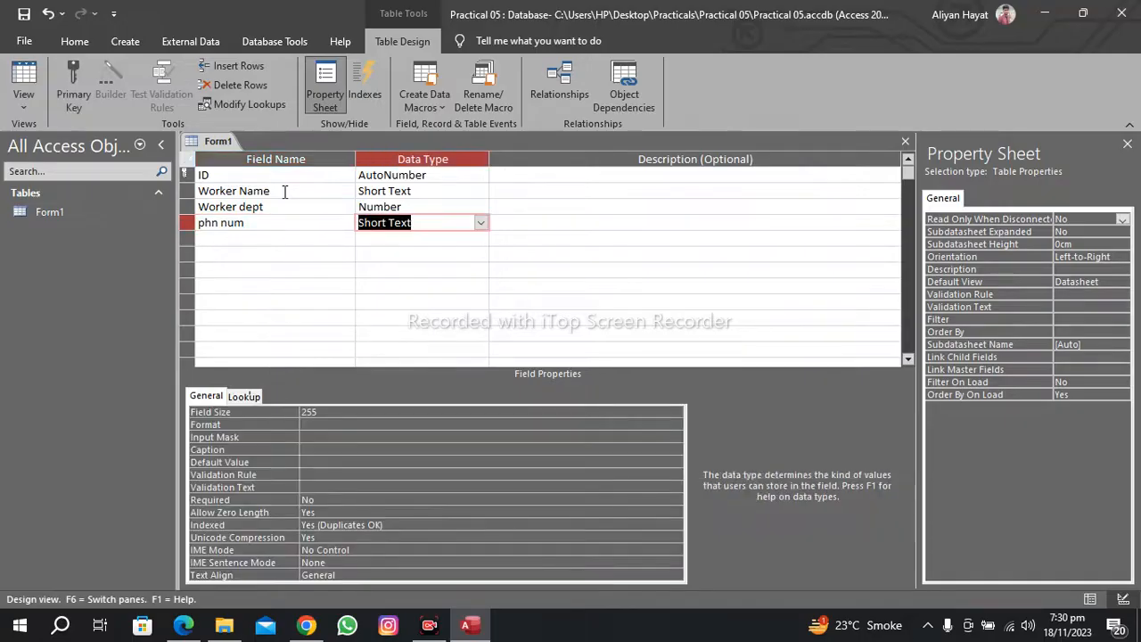
type("n")
key("Tab")
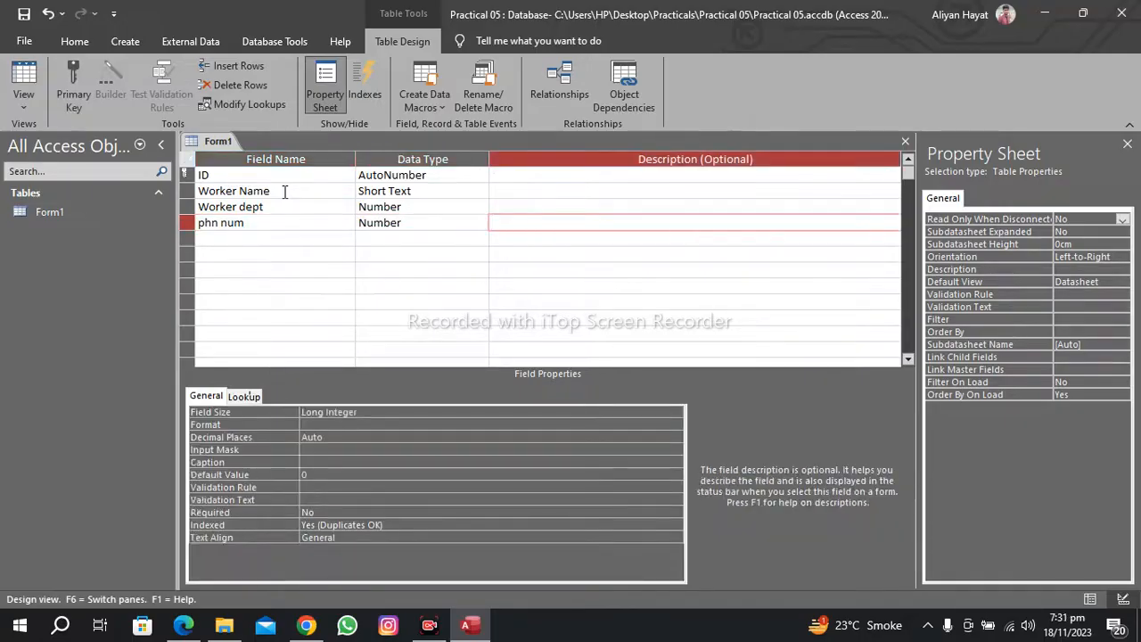
key("Tab")
key("Tab")
key("shift+Tab")
Step: Add an address field with the Long Text data type and switch the Form1 table to Datasheet View
type("T")
key("BackSpace")
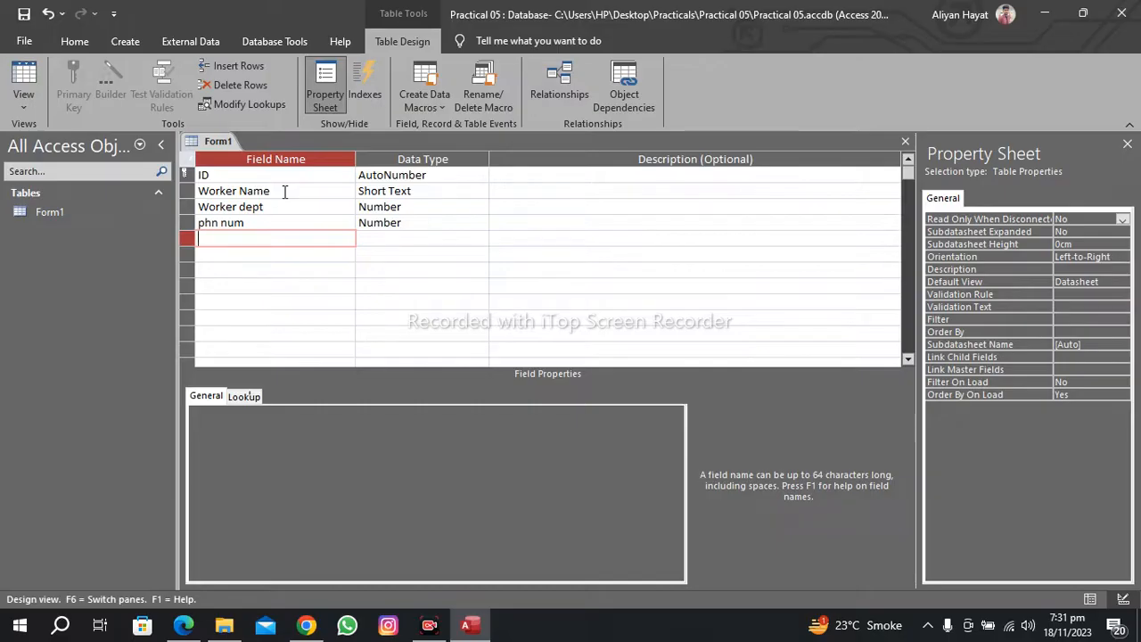
type("address")
key("Tab")
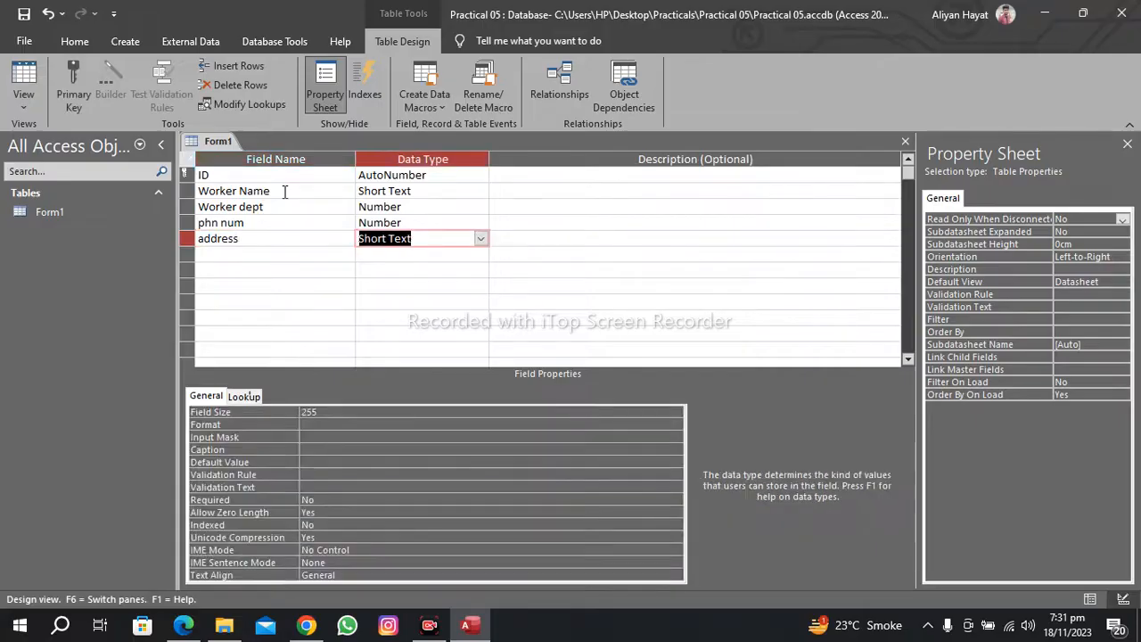
type("long")
key("Tab")
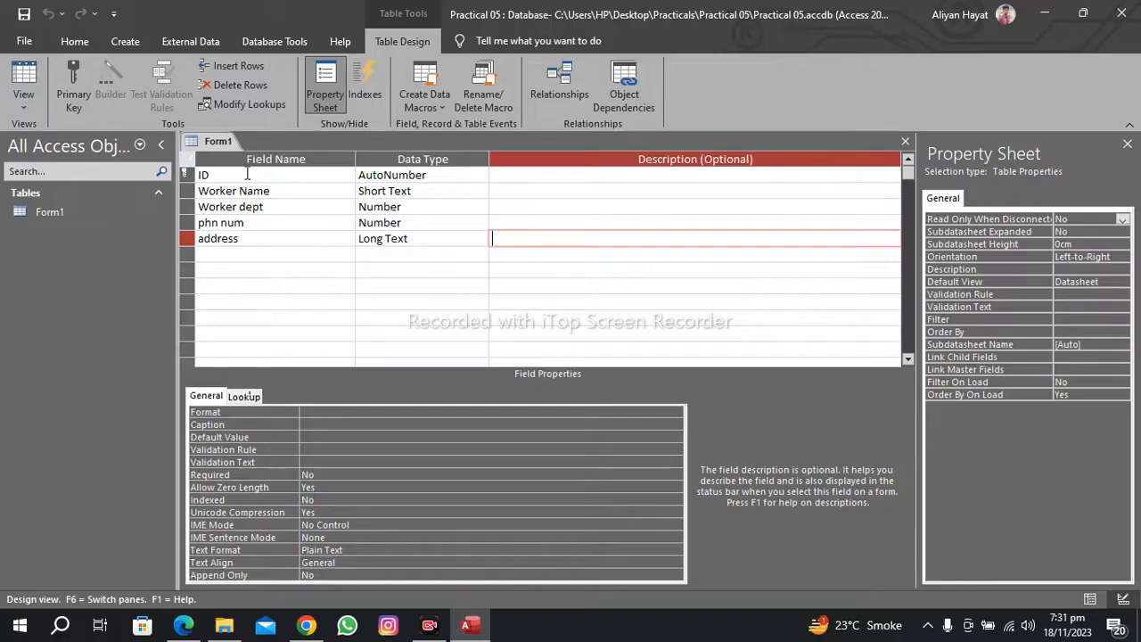
right_click(229, 145)
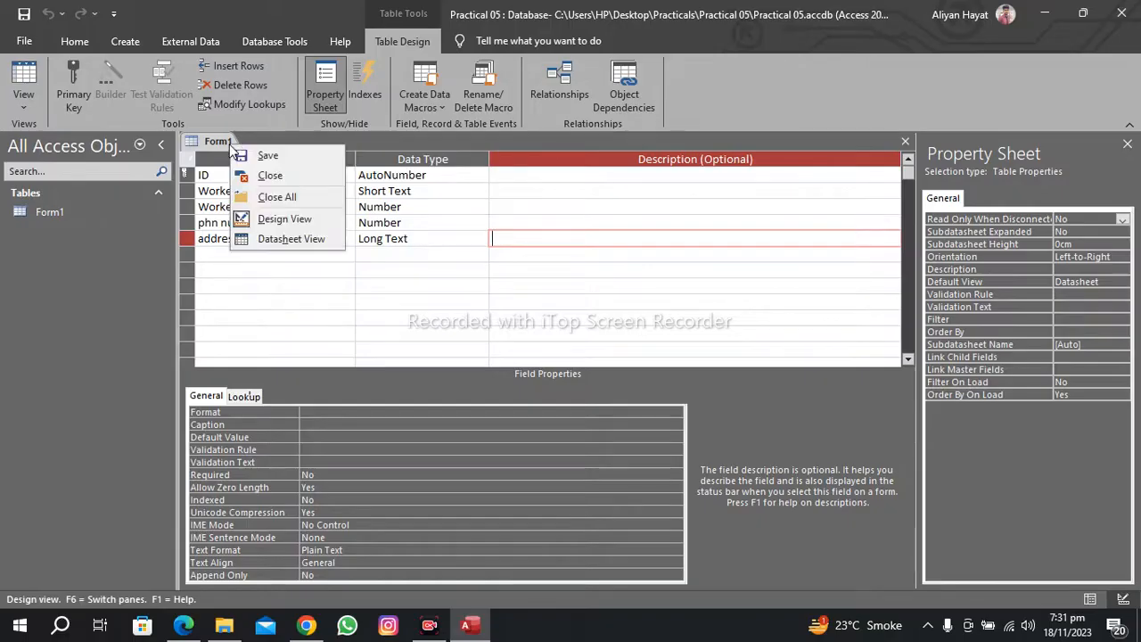
left_click(282, 239)
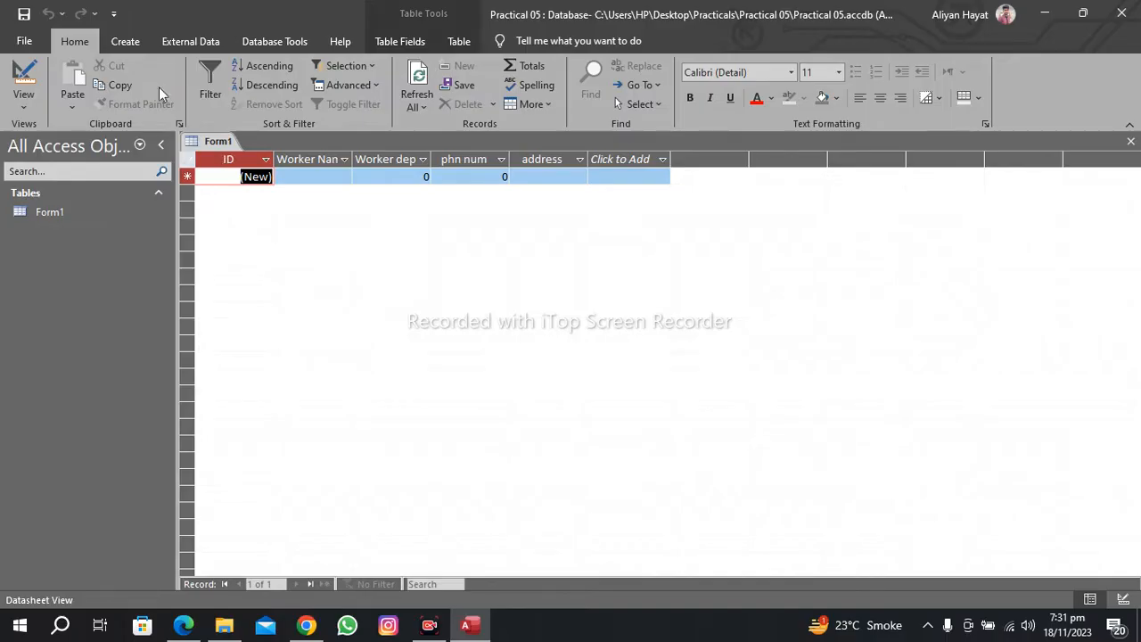
Step: Start the Form Wizard on the Form1 table and include ID, Worker Name, Worker dept, phn num and address, proceeding to the layout choice
left_click(132, 42)
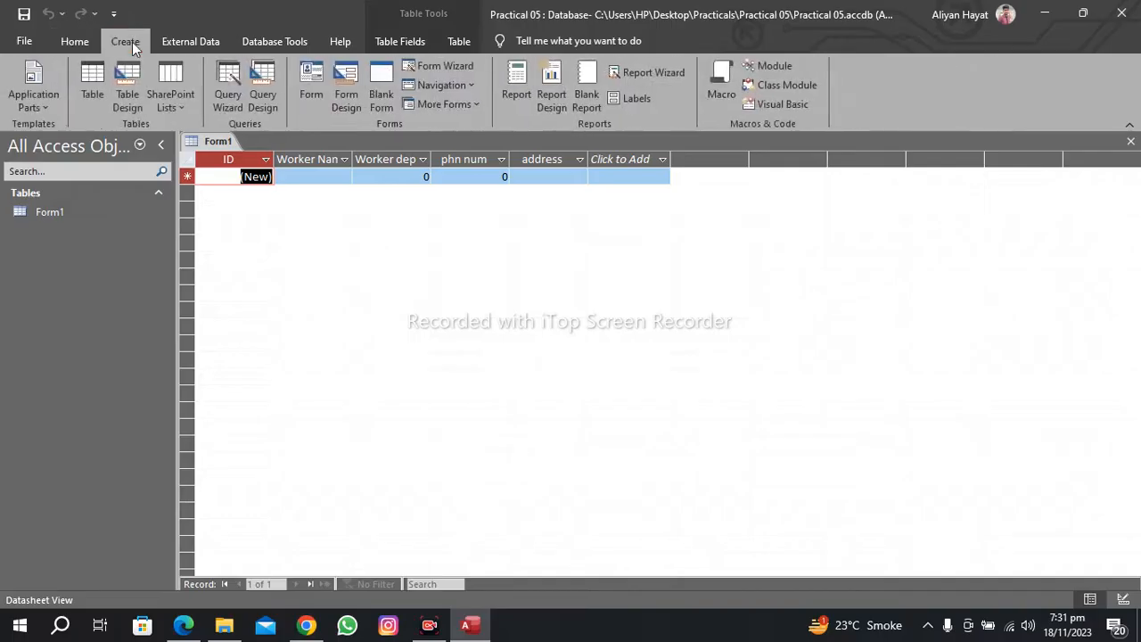
left_click(460, 69)
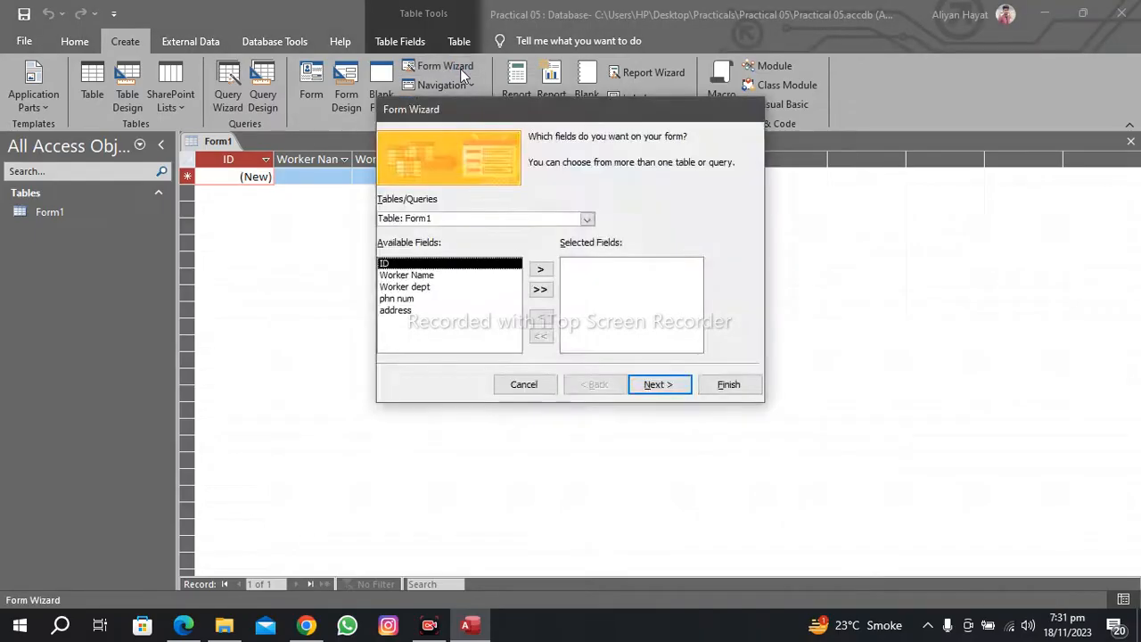
left_click(546, 273)
left_click(546, 274)
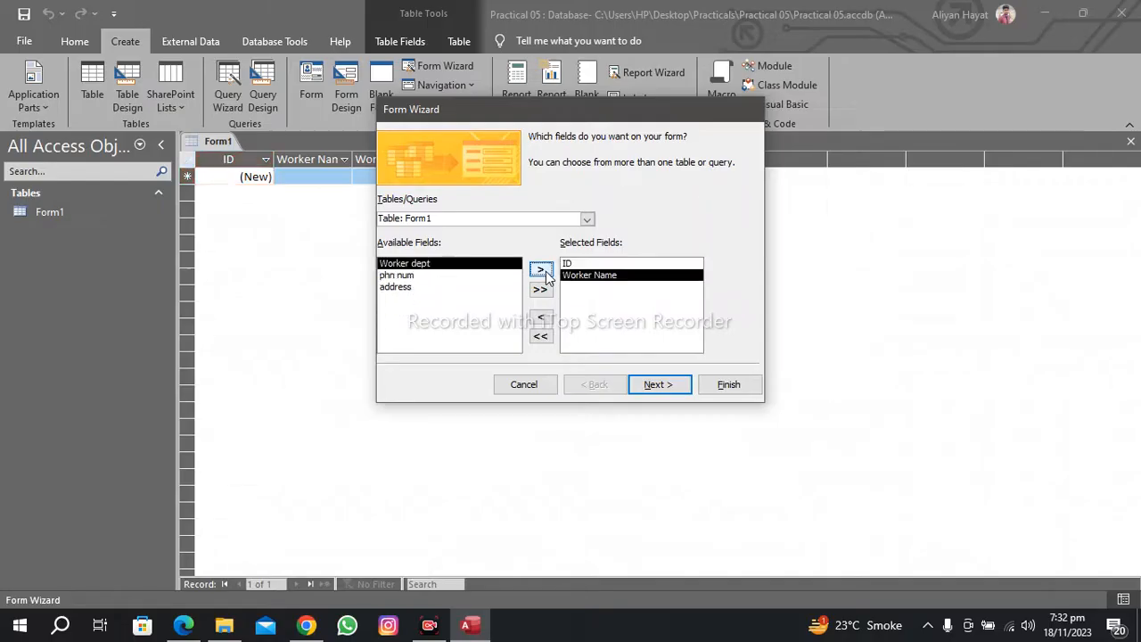
left_click(542, 269)
left_click(541, 269)
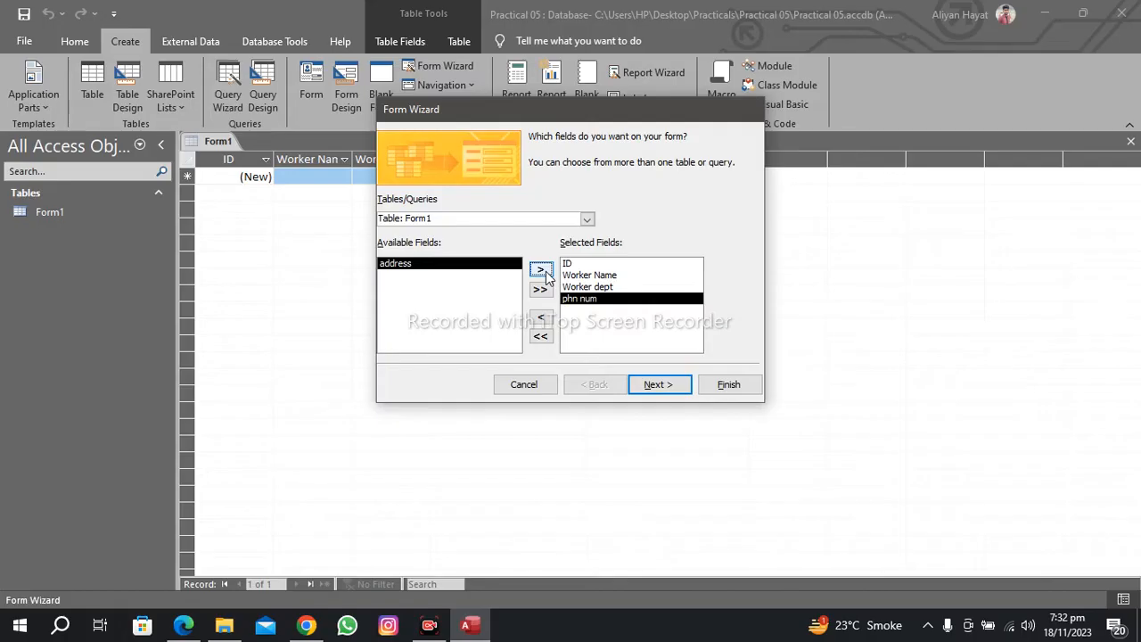
left_click(545, 273)
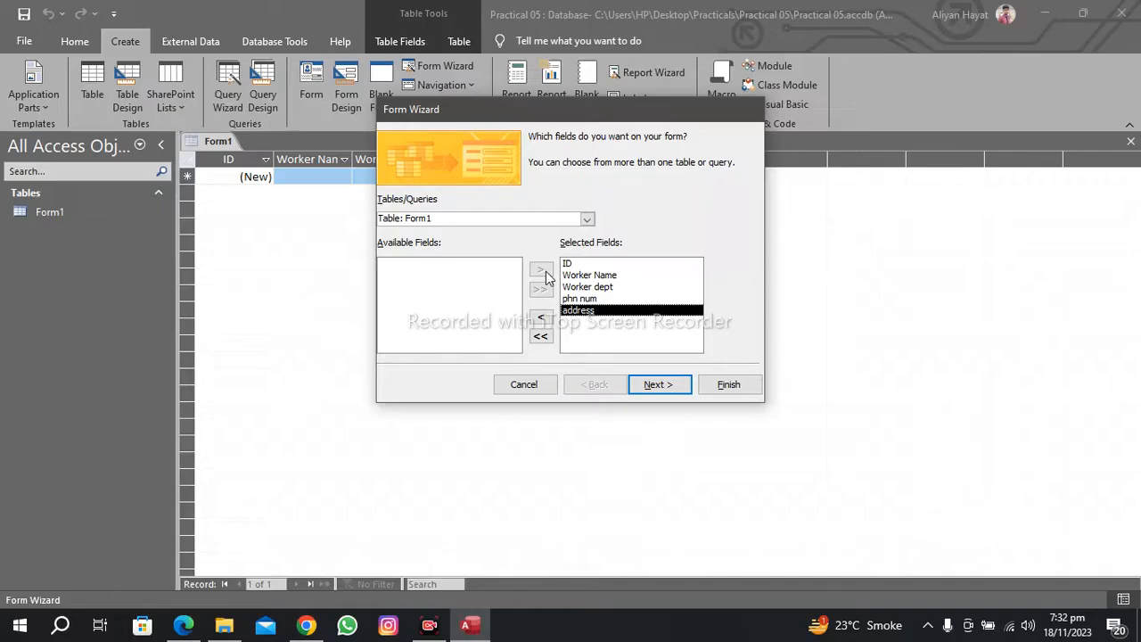
left_click(646, 387)
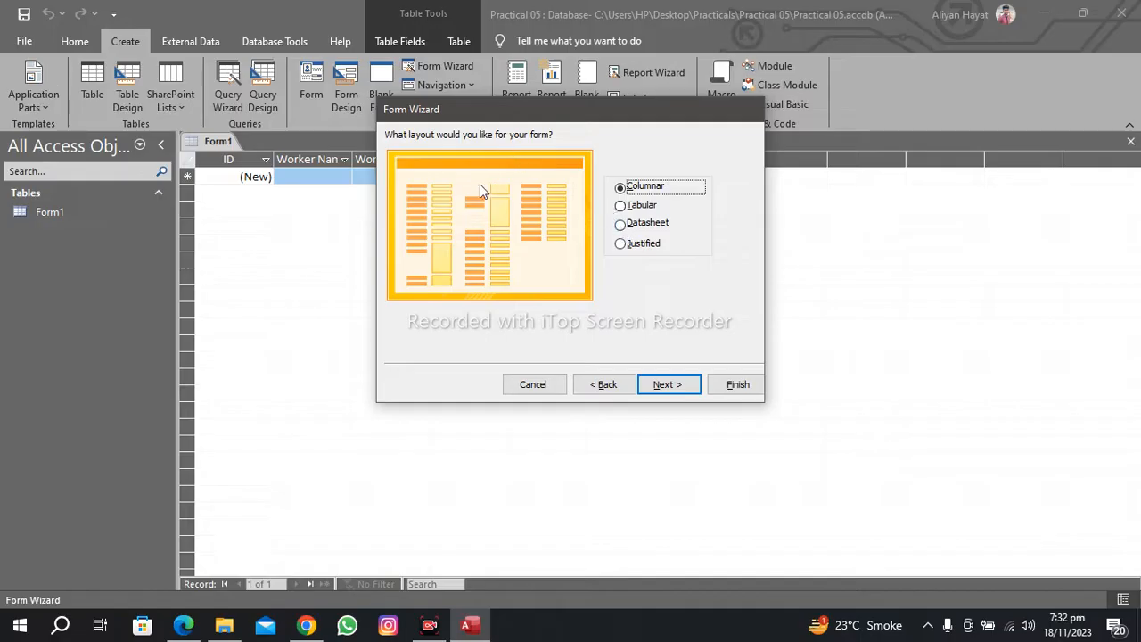
Step: Compare the Tabular, Datasheet and Justified layouts, choose Columnar, and finish the form titled Form1, opening it to enter information
left_click(632, 206)
left_click(628, 224)
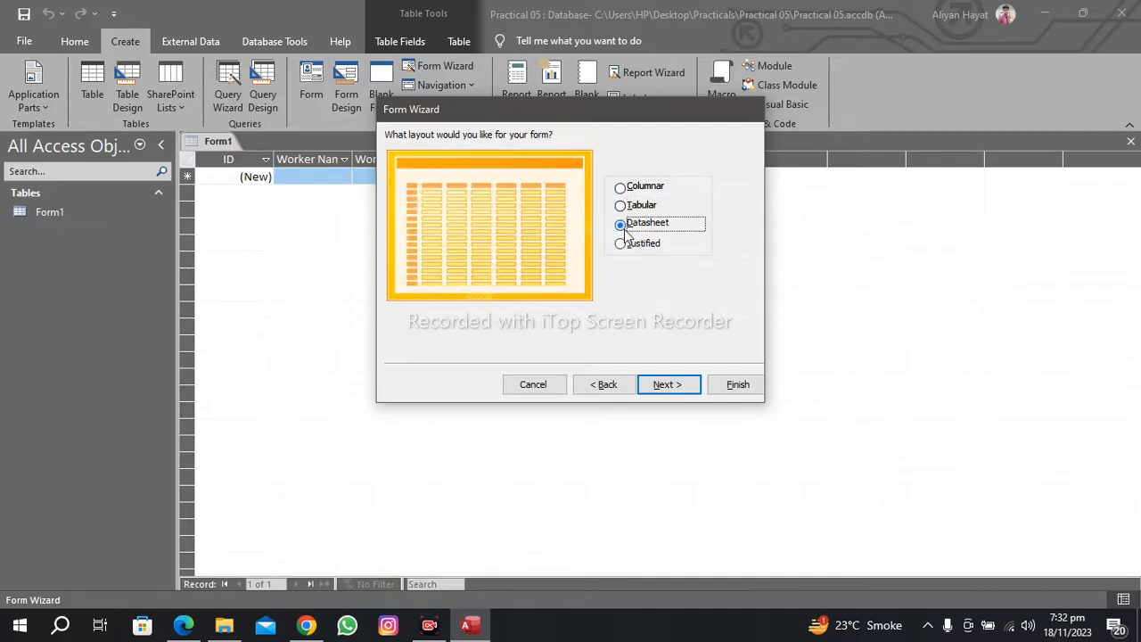
left_click(626, 244)
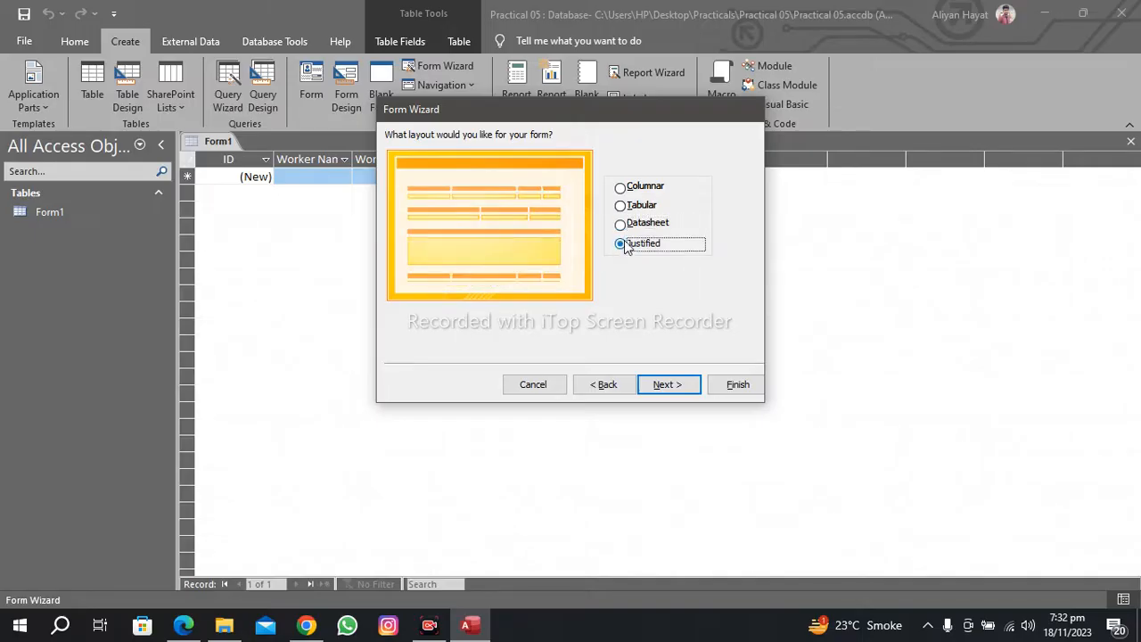
left_click(629, 189)
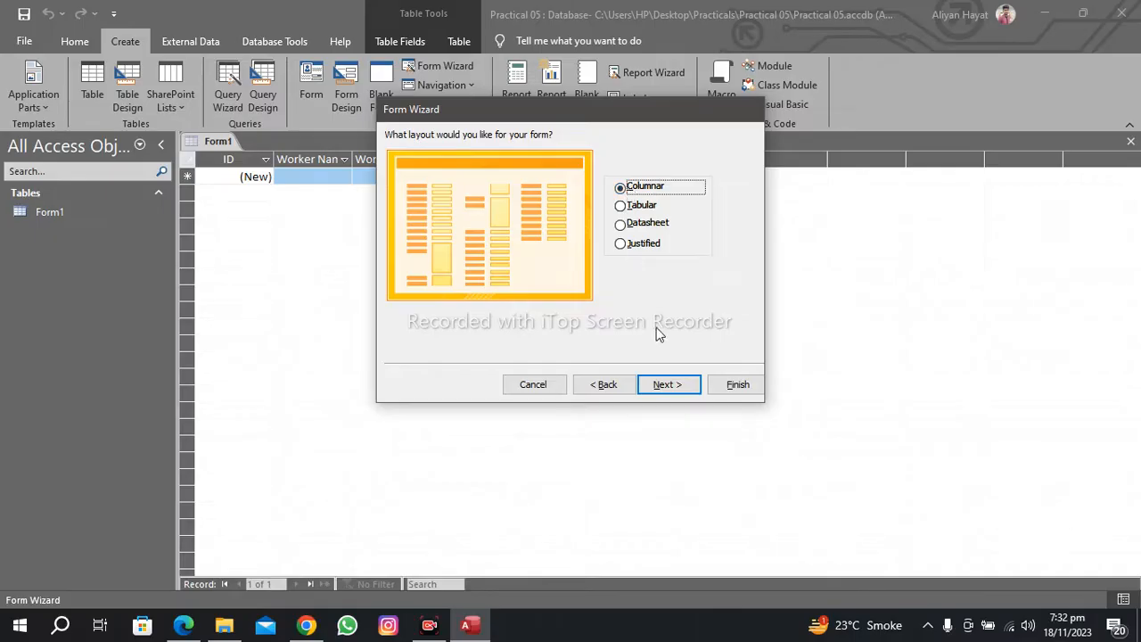
left_click(664, 387)
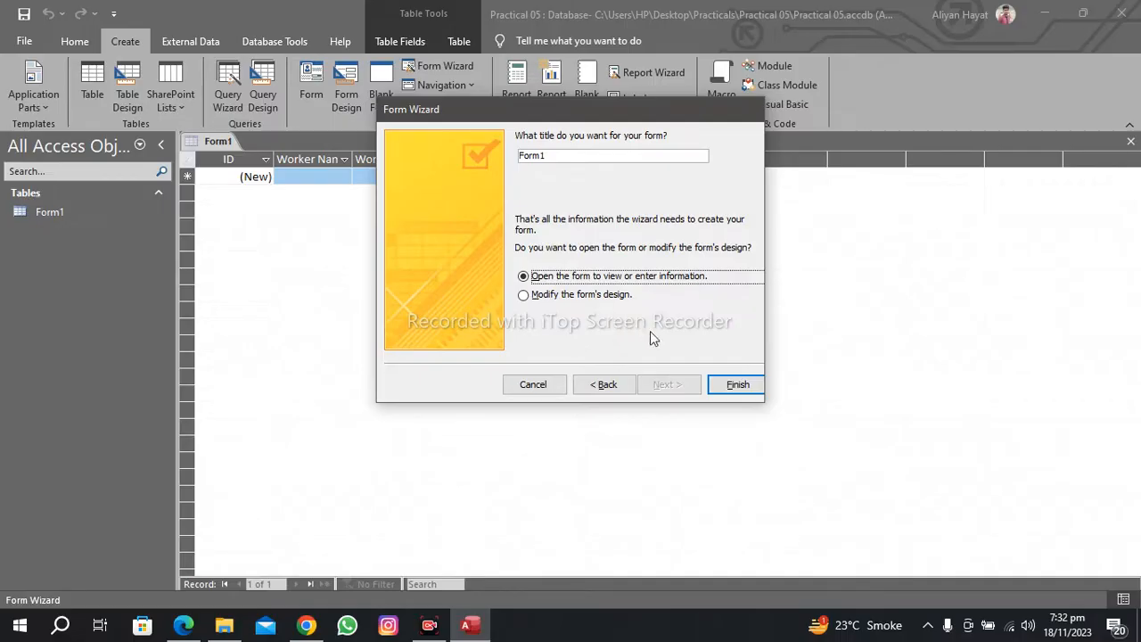
left_click(737, 385)
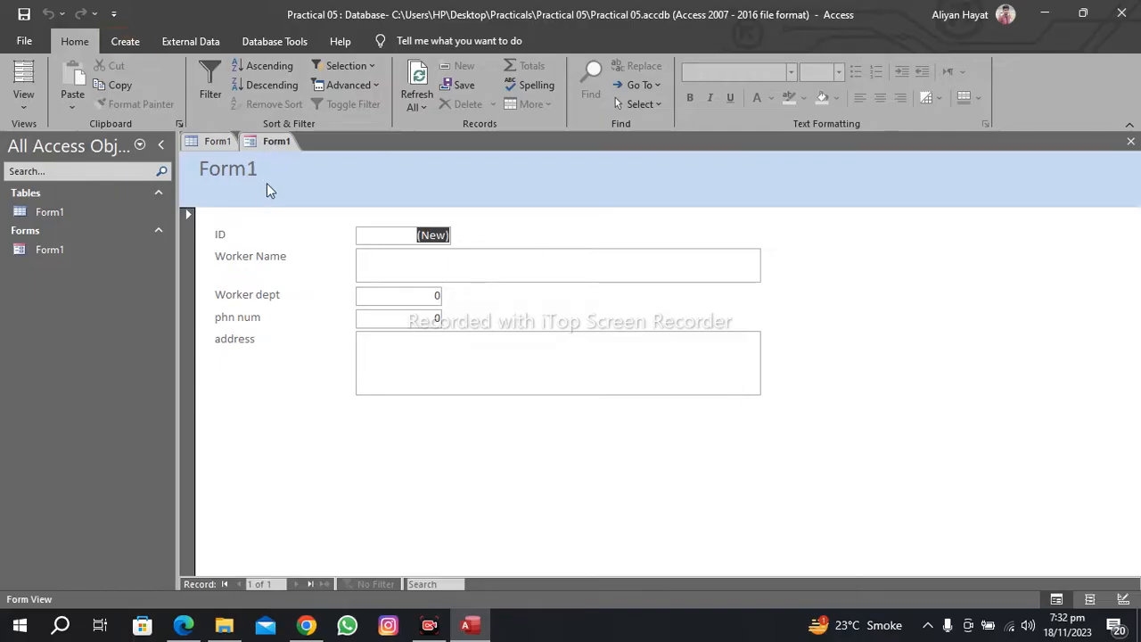
Step: Enter the first worker's name and set Worker dept to 9090 in the new form record
left_click(399, 258)
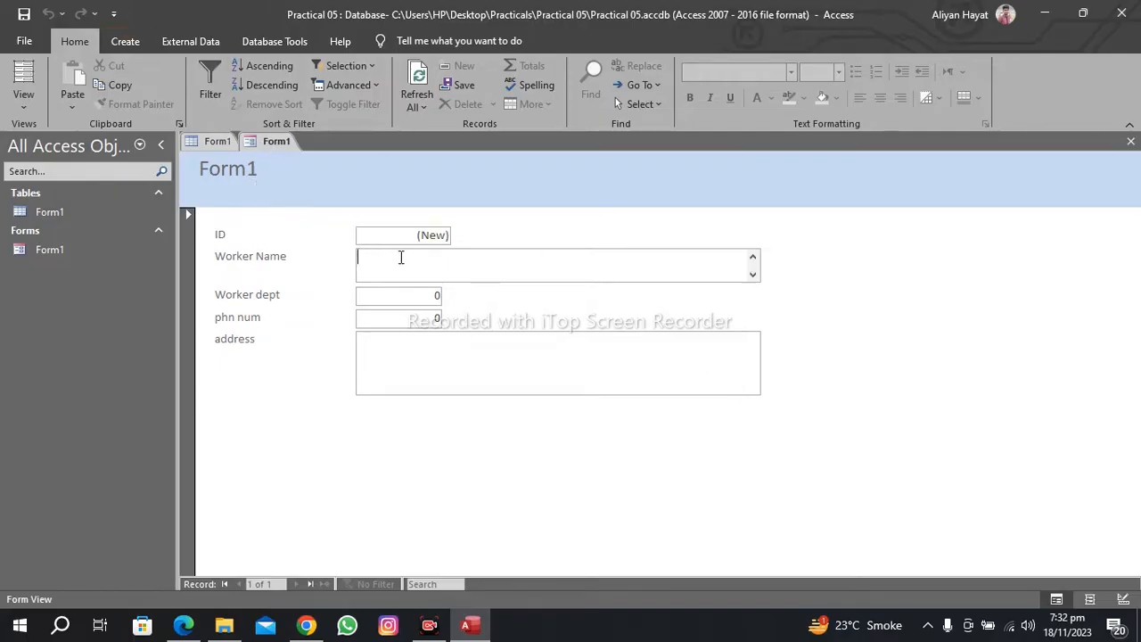
type("kashan")
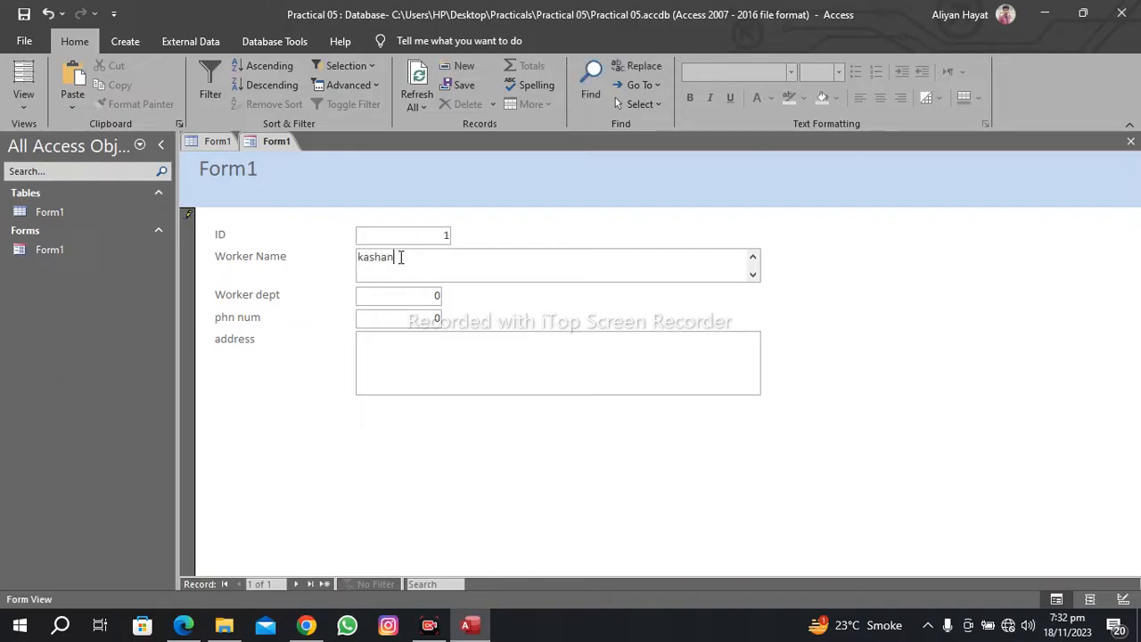
left_click(399, 295)
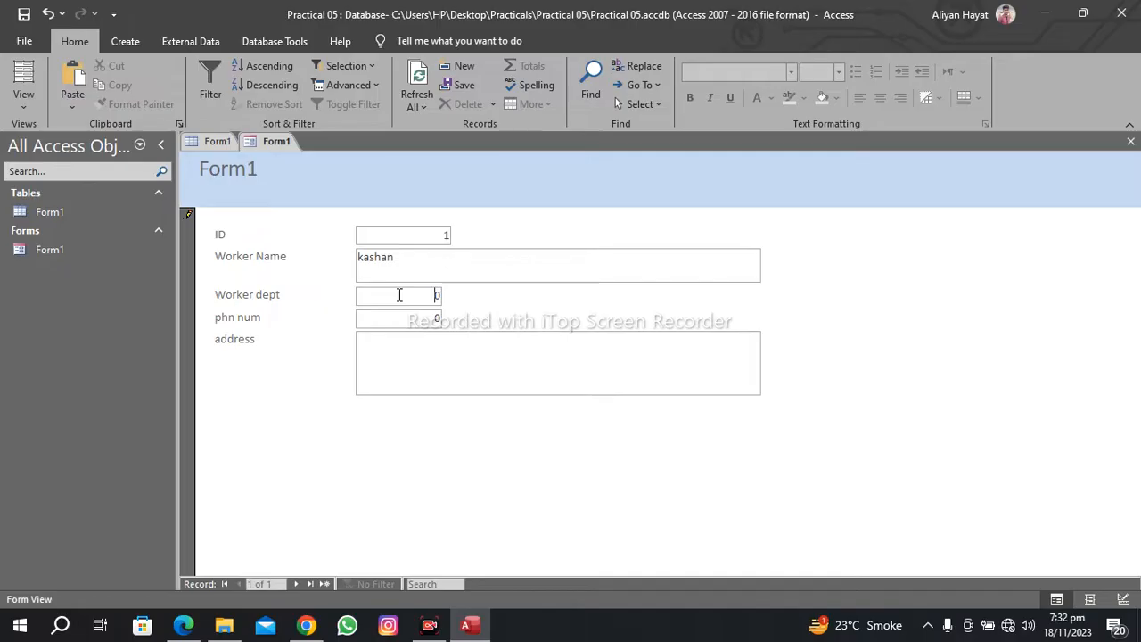
type("9090")
Step: Try to enter a ten-digit phone number for the first worker, and clear the phn num field
left_click(430, 321)
type("989898988")
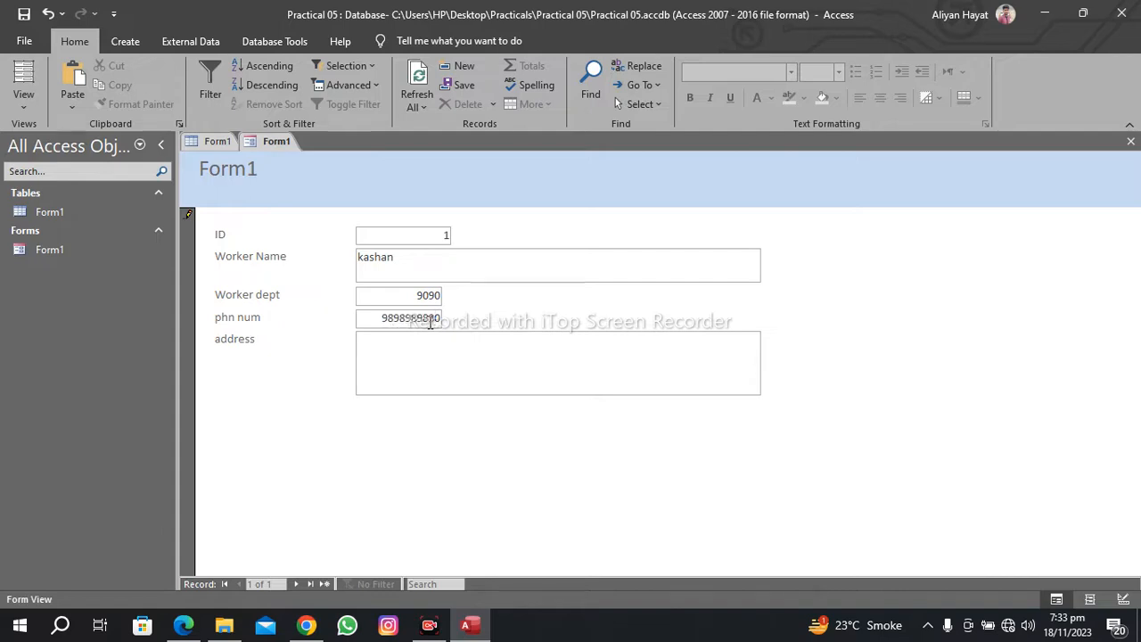
left_click(424, 352)
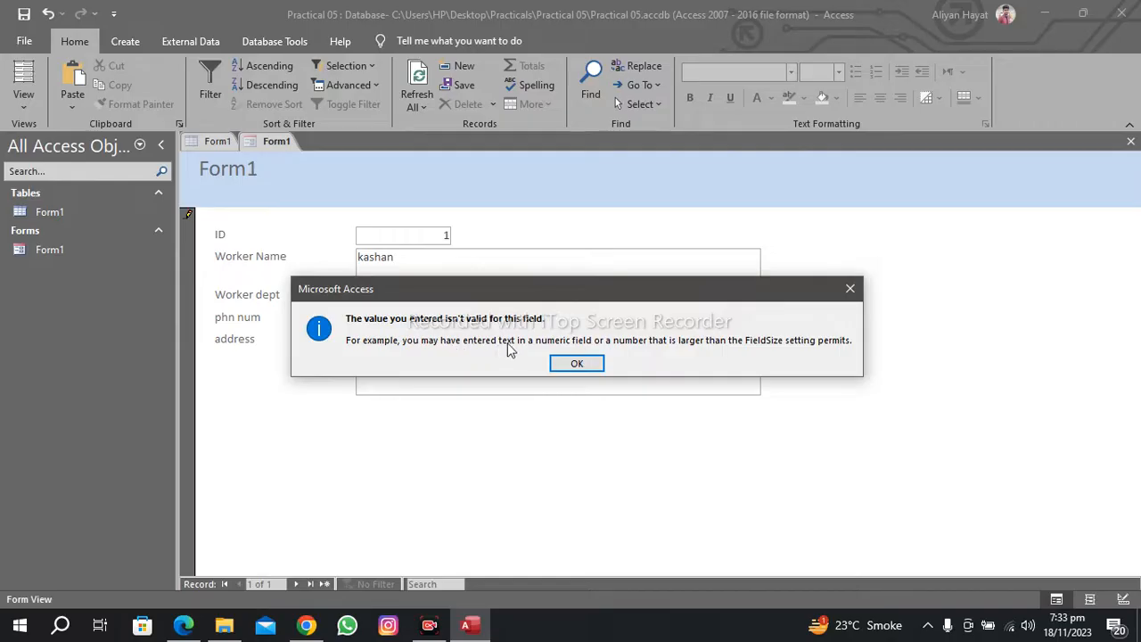
left_click(549, 360)
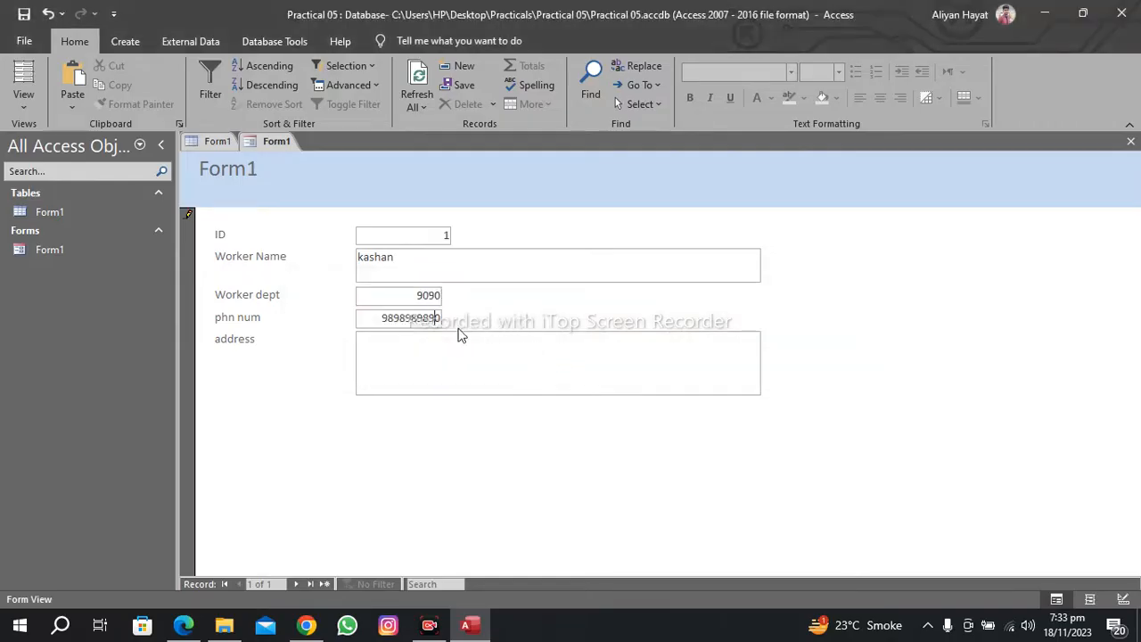
key("BackSpace")
key("BackSpace")
key("BackSpace")
key("BackSpace")
key("BackSpace")
key("BackSpace")
key("BackSpace")
key("BackSpace")
key("BackSpace")
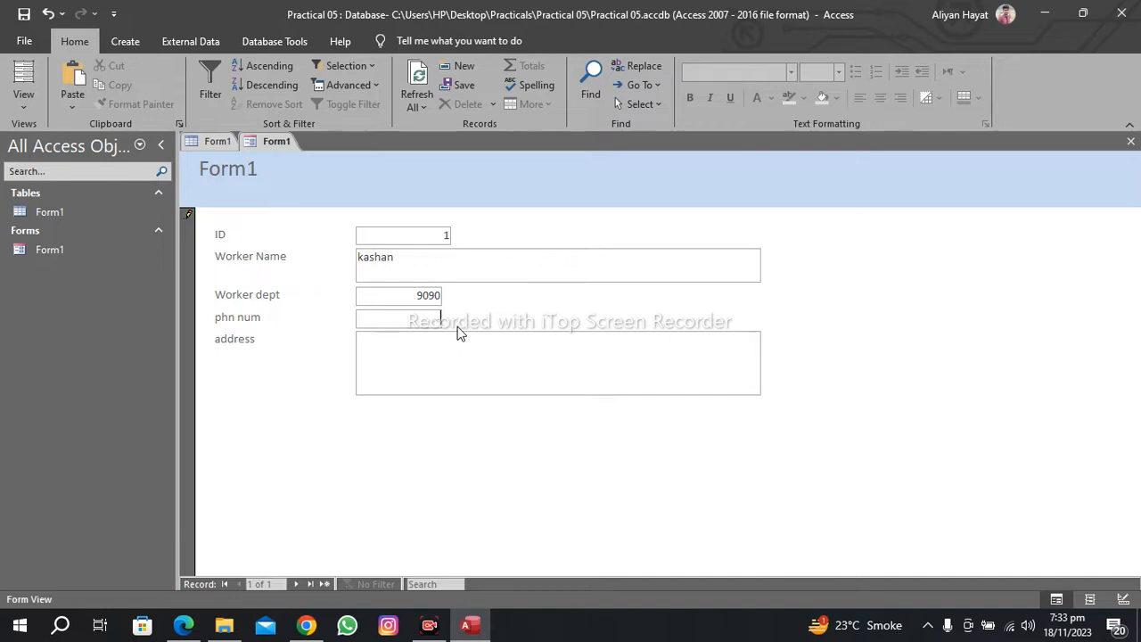
Step: Fill in a seven-digit phone number and the address for the first worker, and advance to a new record
type("5656565")
left_click(452, 345)
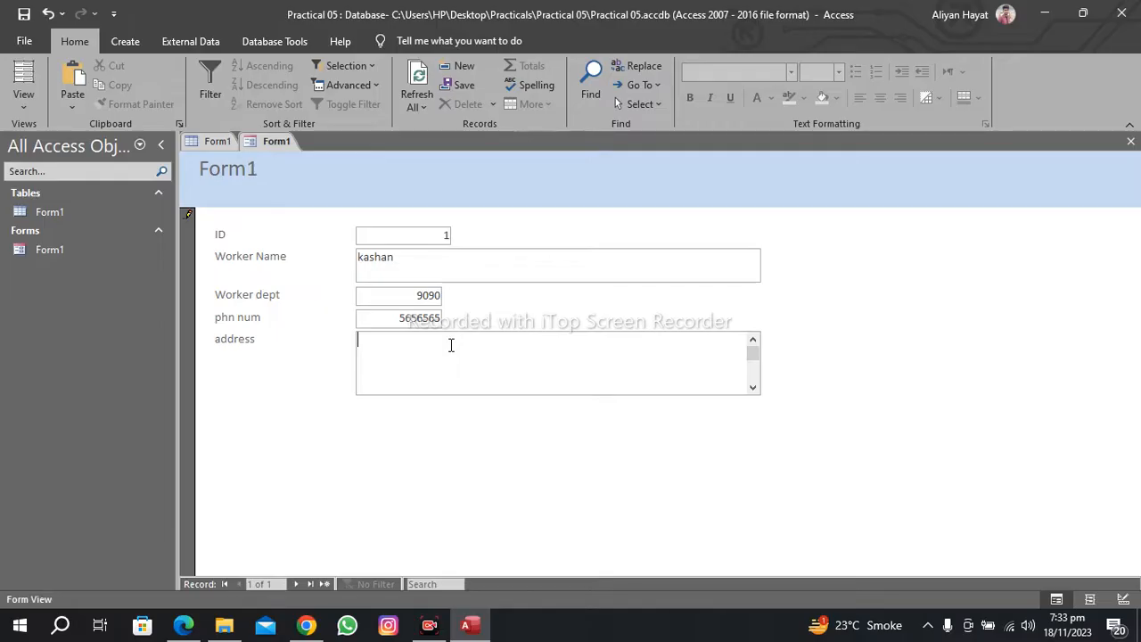
type("hydera")
left_click(289, 581)
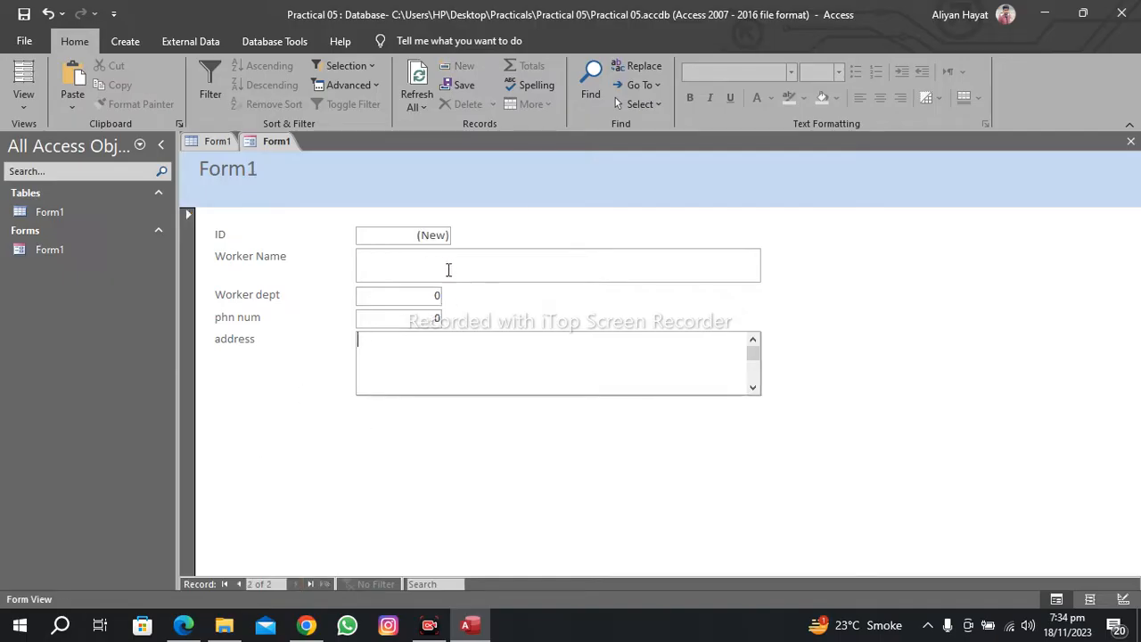
Step: Enter the second worker's full name and set Worker dept to 8980
left_click(445, 264)
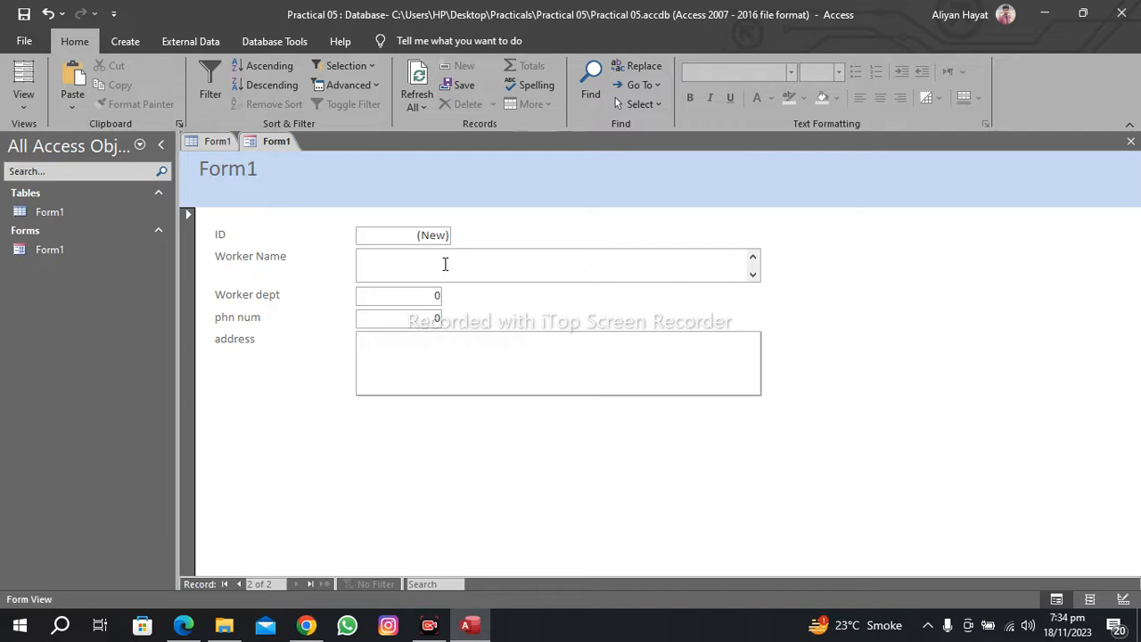
type("hassan")
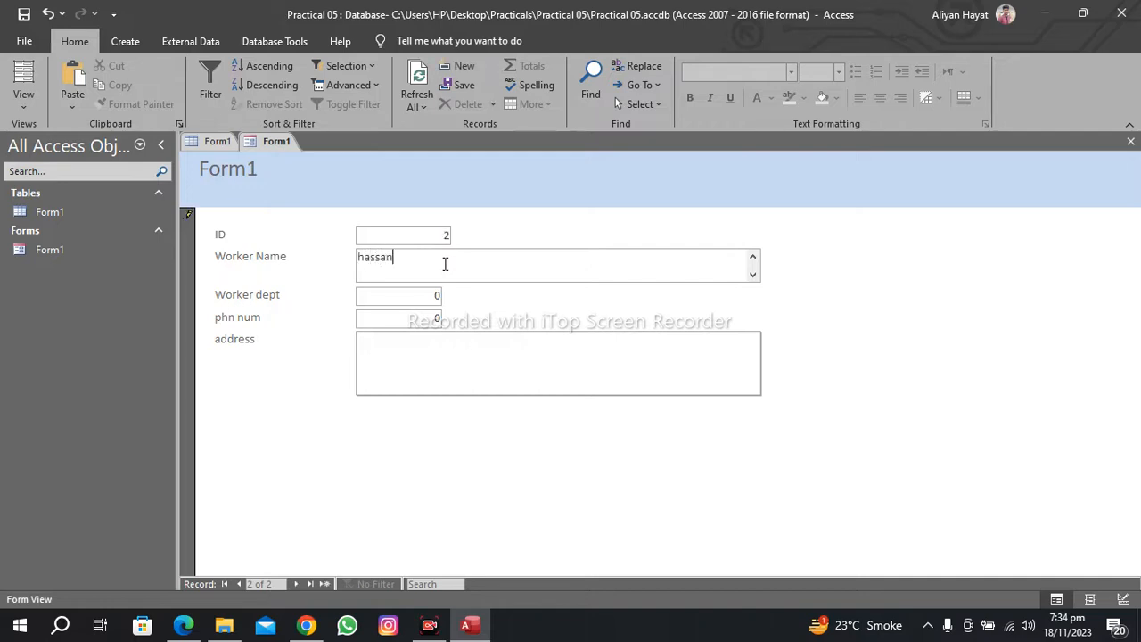
type(" karim")
left_click(417, 293)
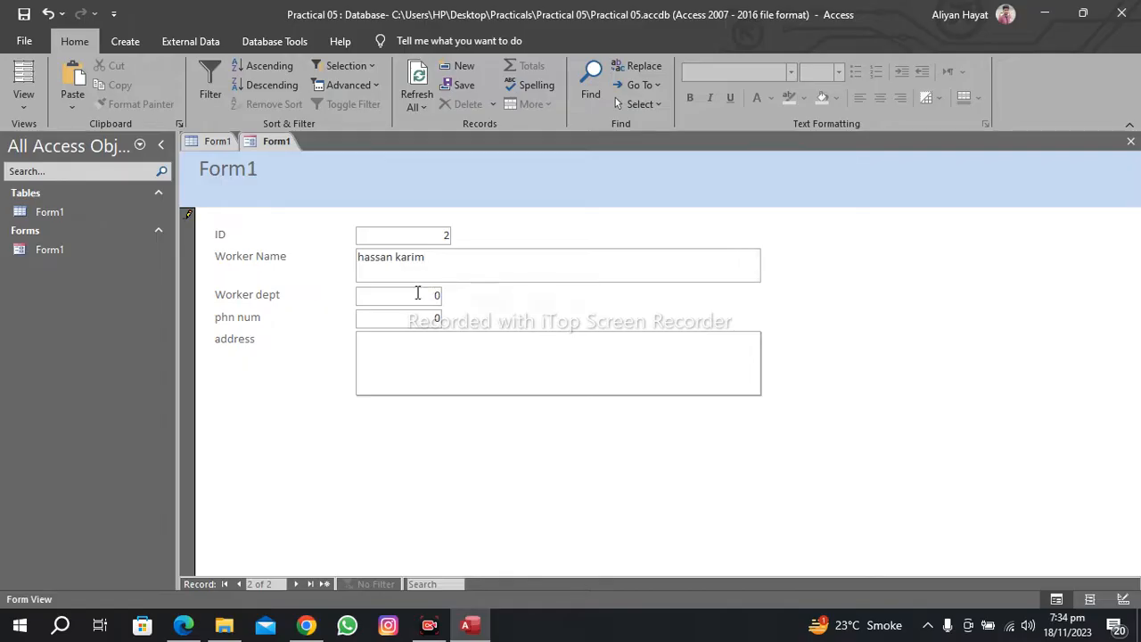
type("898")
Step: Fill in the second worker's phone number and address
double_click(434, 312)
key("BackSpace")
type("98877676")
left_click(443, 345)
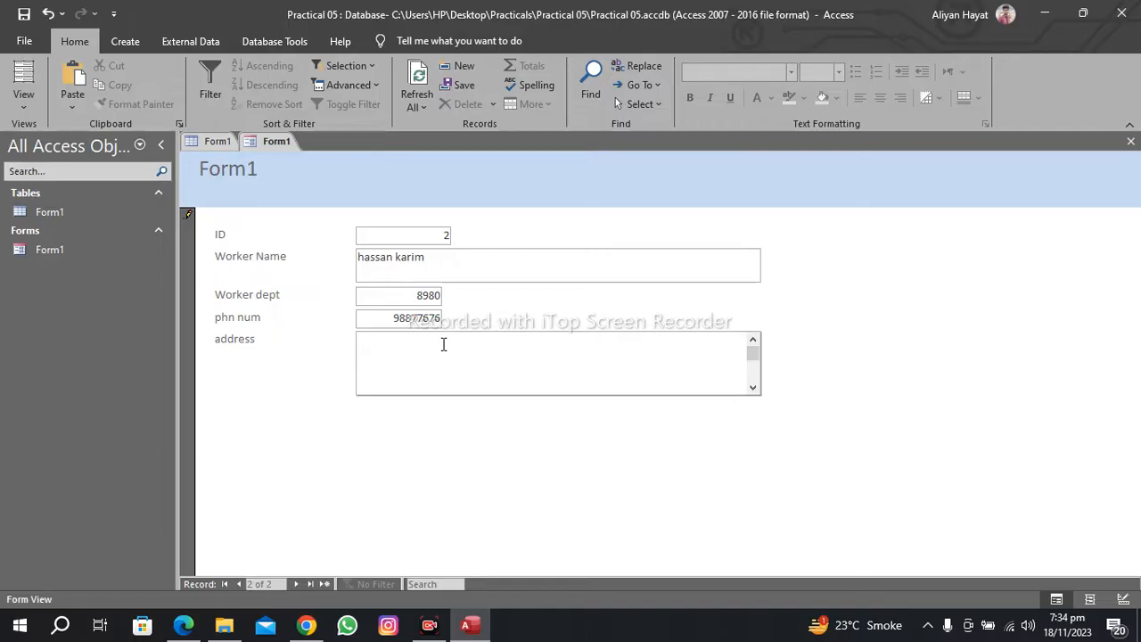
type("rehman town")
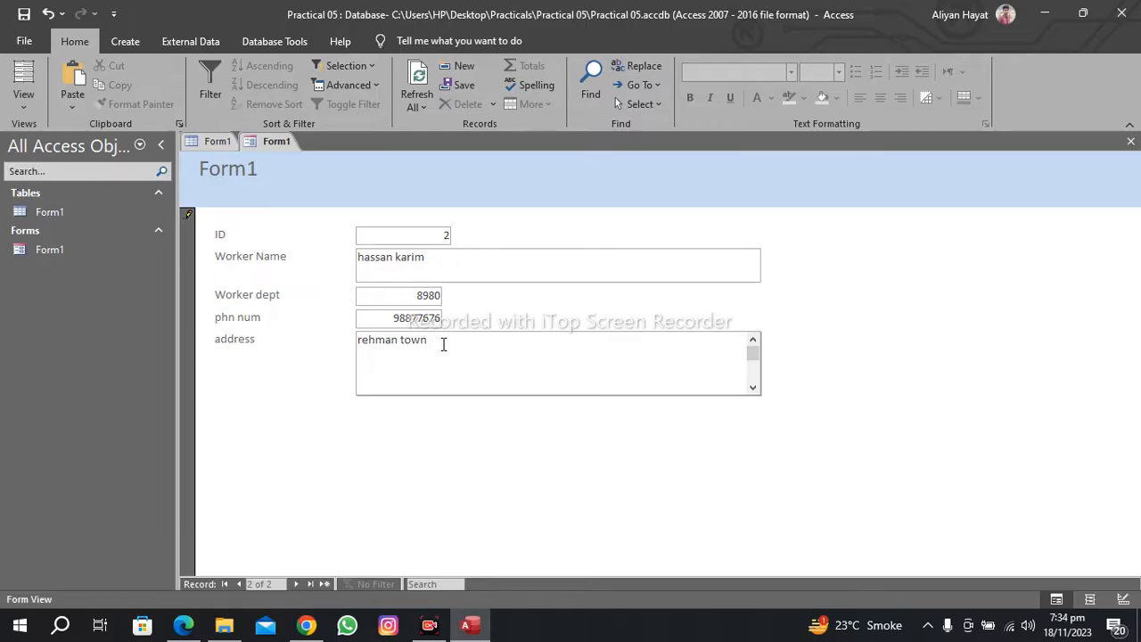
Step: Save the second record, return to the first one, and check both entries in the Form1 table
key("ctrl+s")
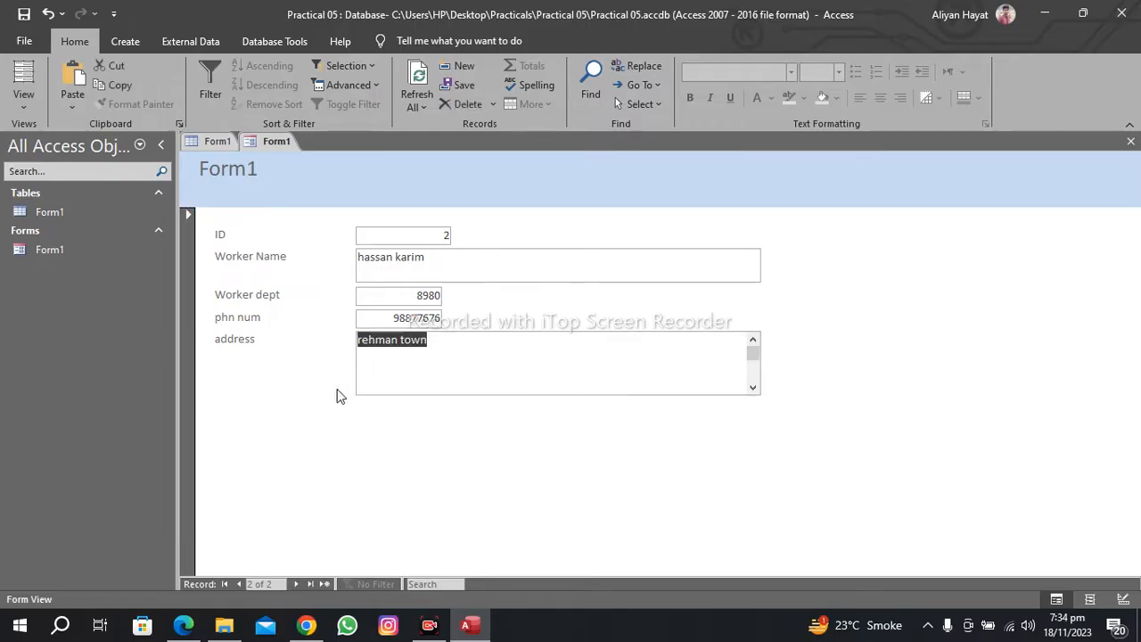
left_click(238, 584)
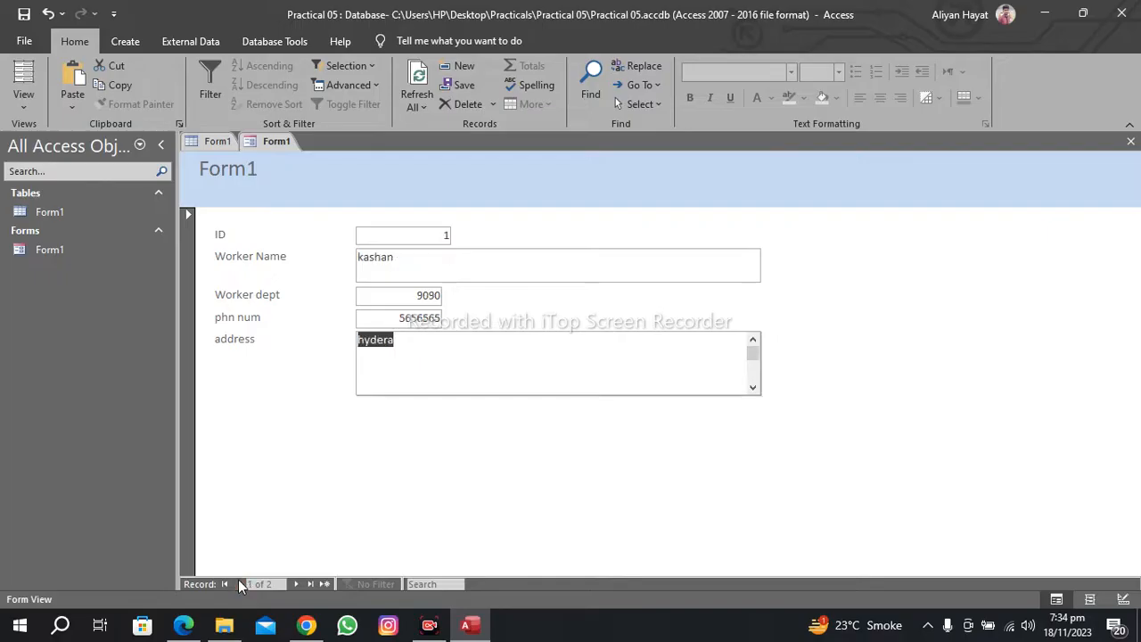
left_click(217, 143)
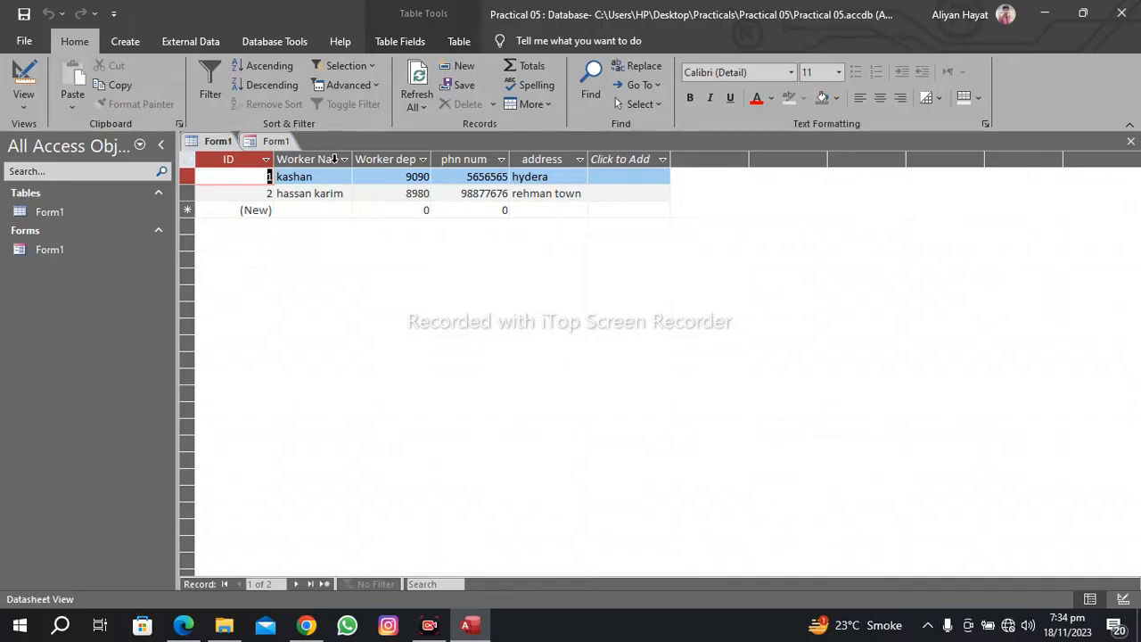
Step: Create a blank form in Form Design, close the property sheet, and expand the Form1 table in the list of existing fields
left_click(119, 46)
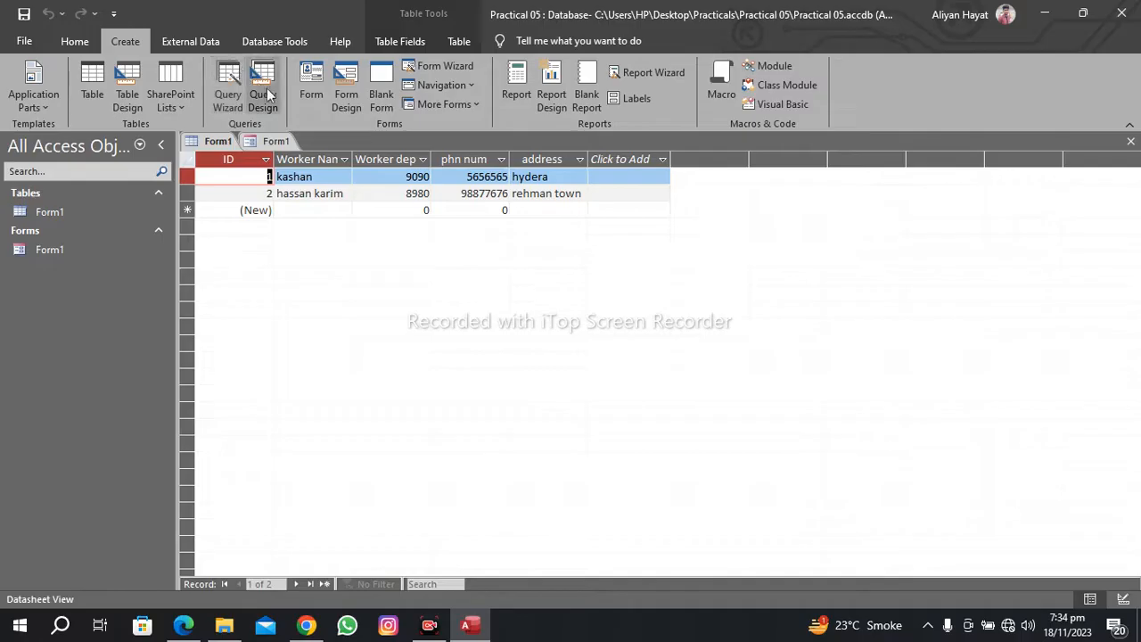
left_click(344, 78)
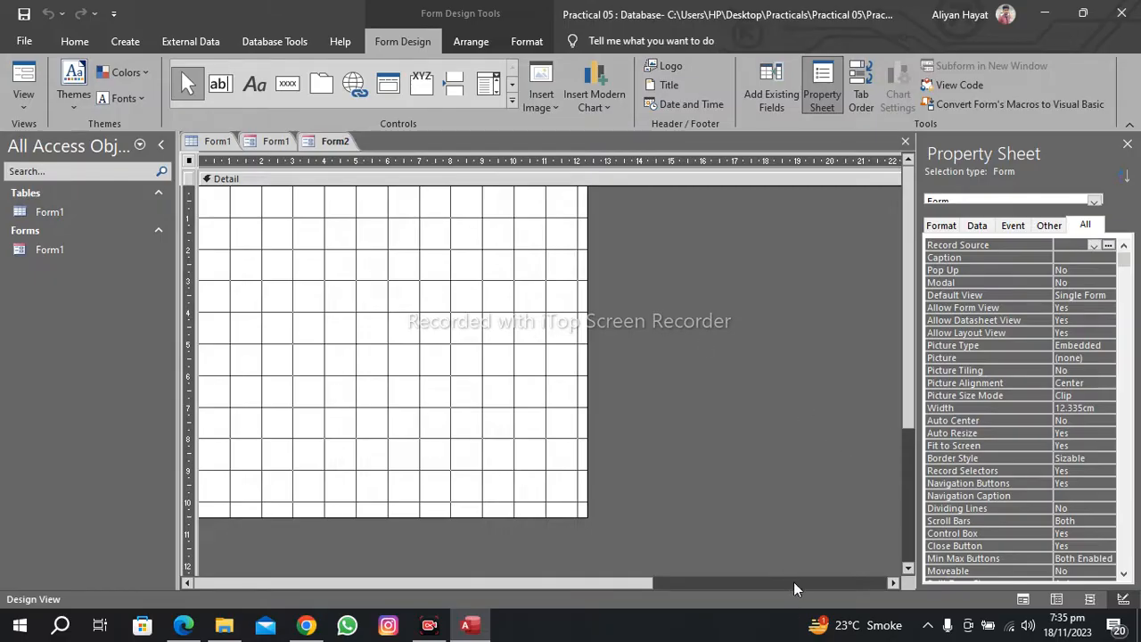
key("F4")
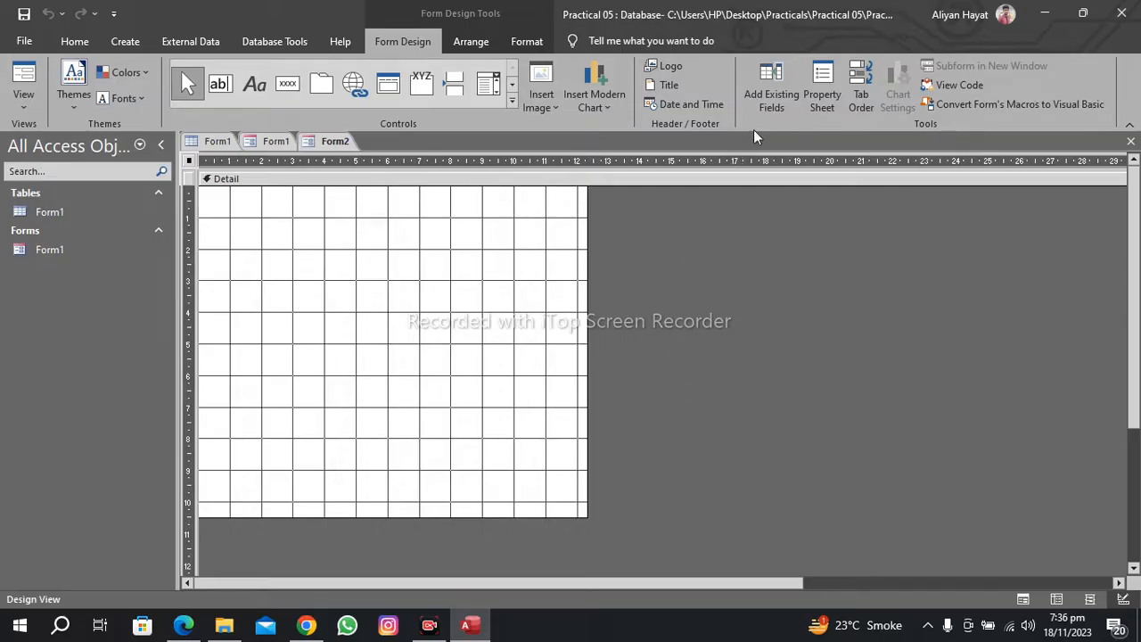
left_click(778, 90)
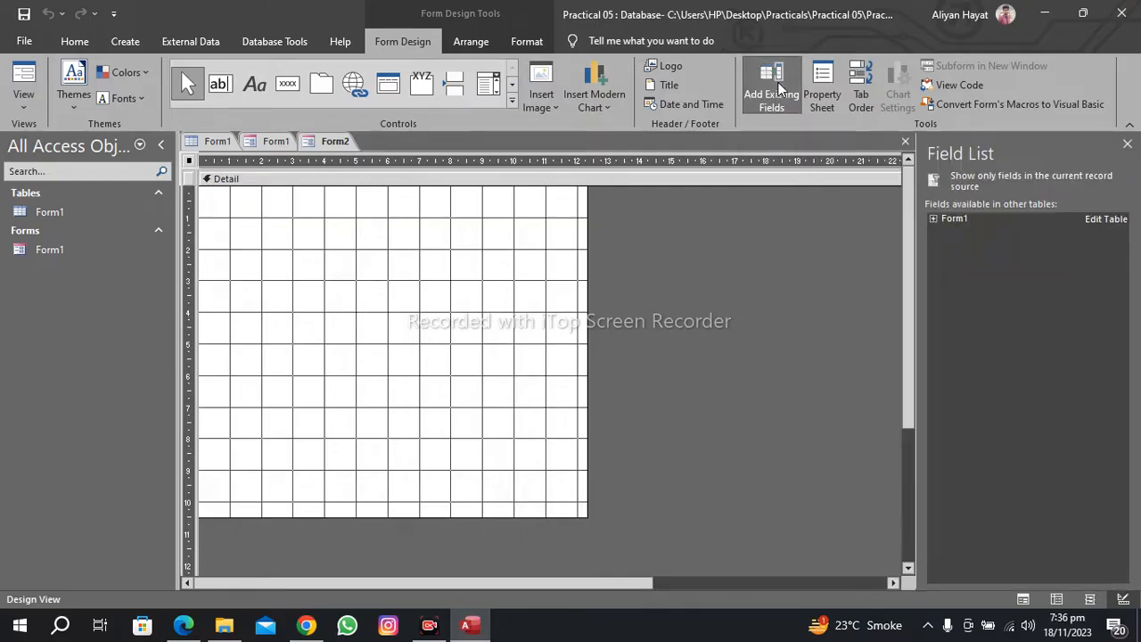
left_click(954, 218)
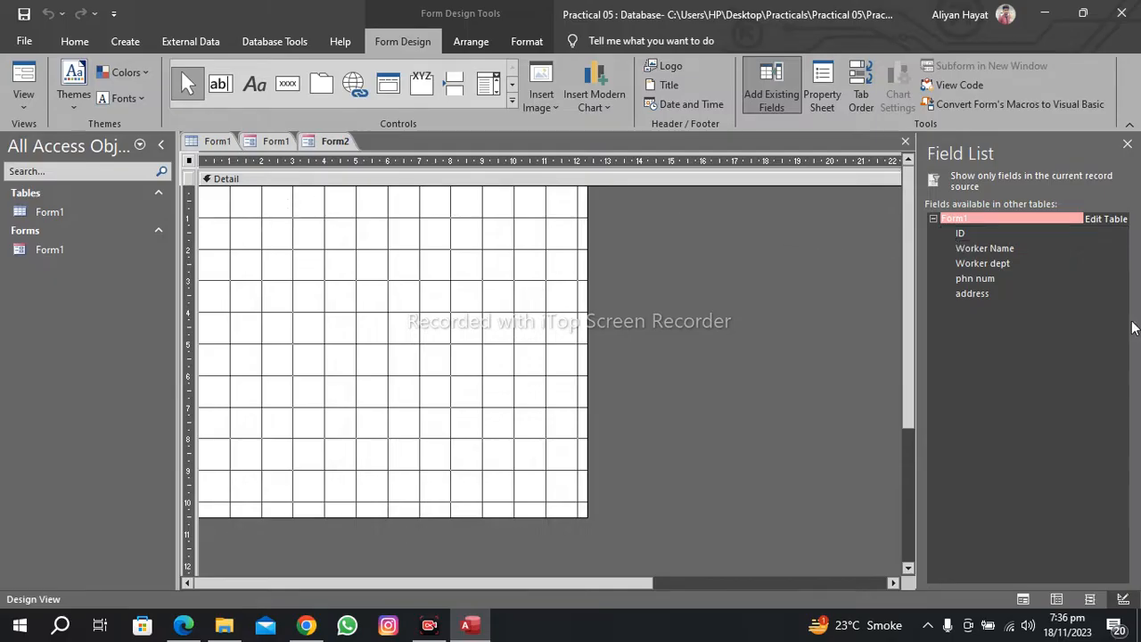
Step: Add the ID, Worker Name, Worker dept, phn num and address fields to the Detail section of the new form
left_click(978, 235)
double_click(978, 235)
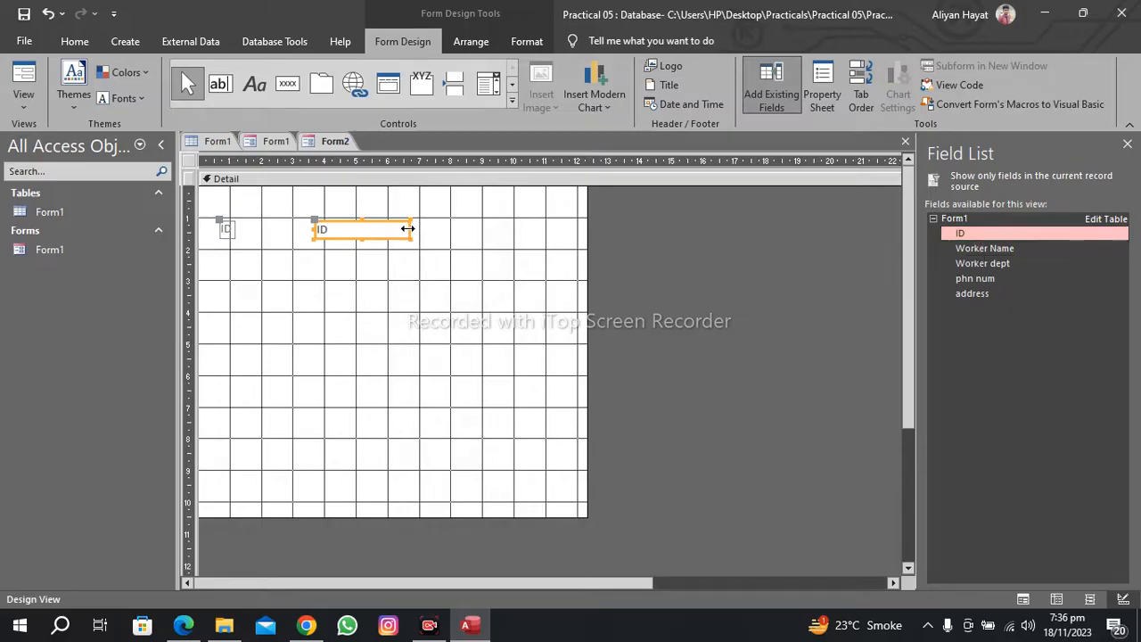
double_click(984, 250)
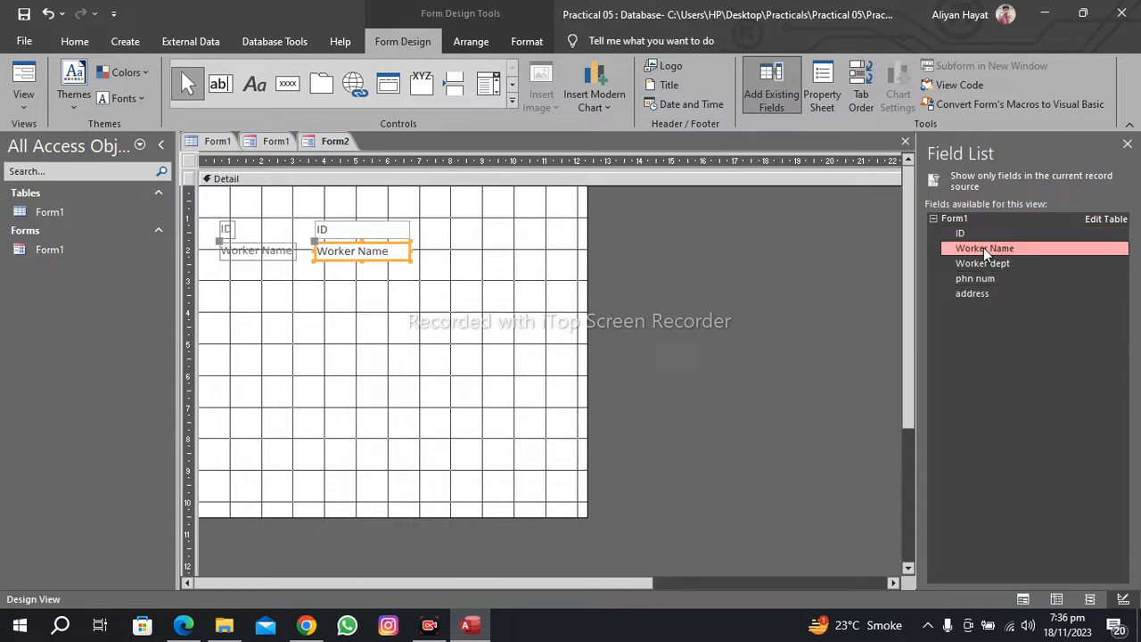
double_click(984, 264)
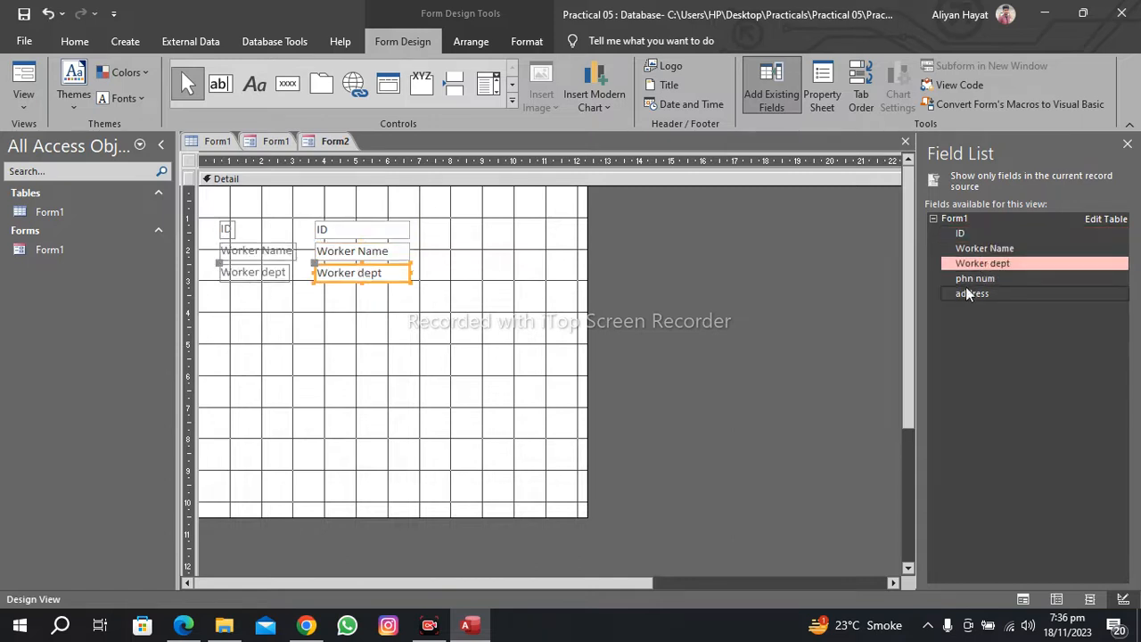
double_click(973, 280)
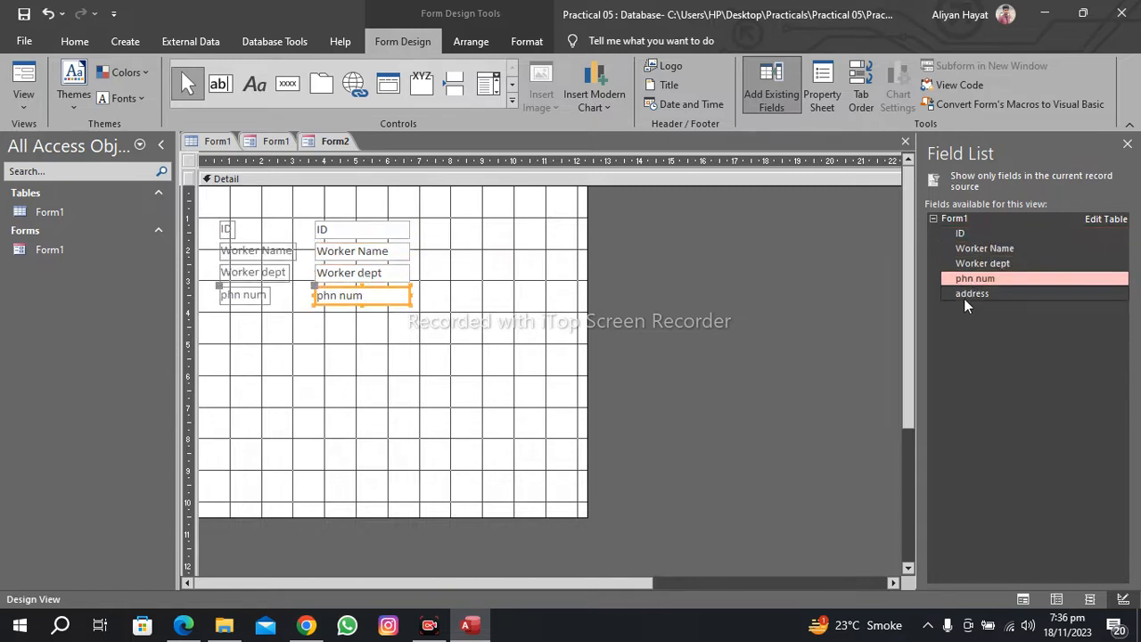
double_click(966, 294)
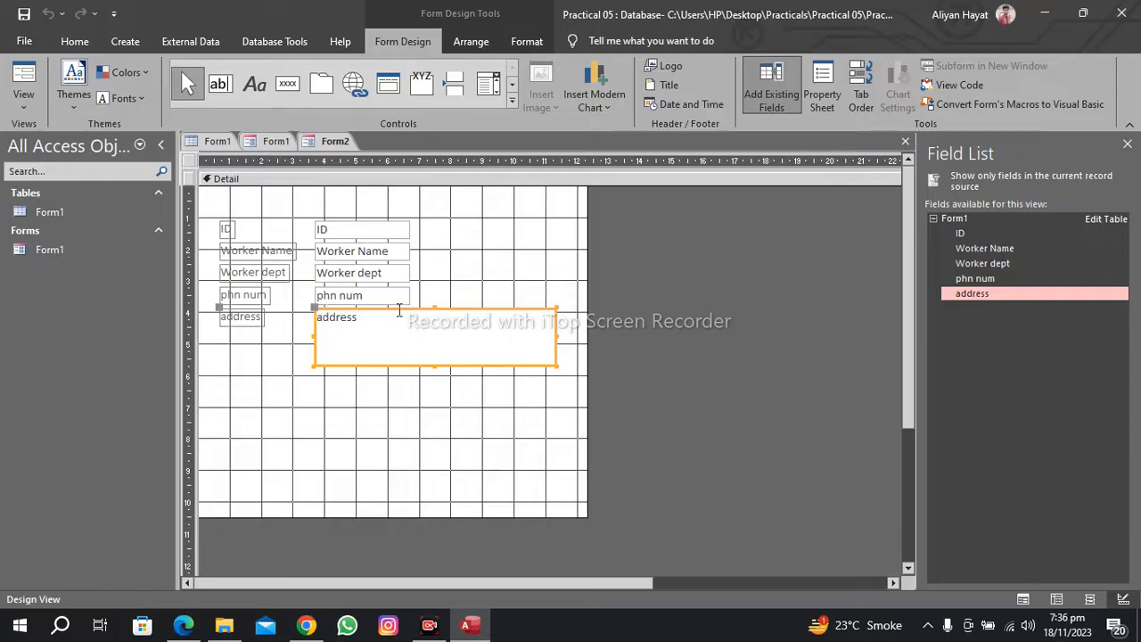
Step: Widen the ID text box so its right edge reaches about the 8 cm mark on the ruler
left_click(363, 408)
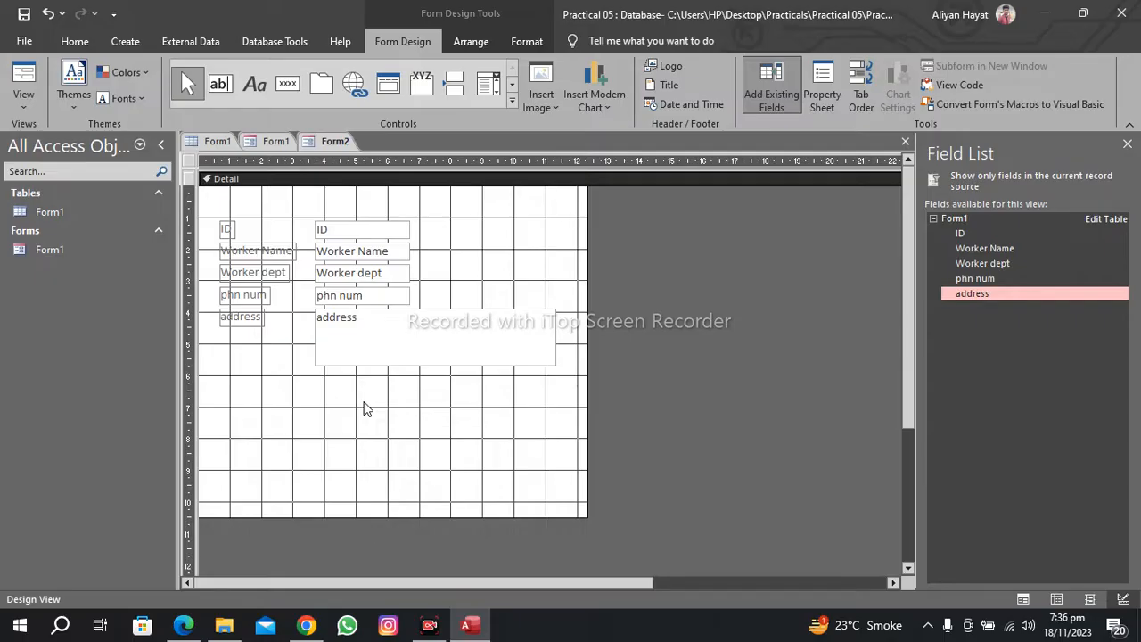
left_click(371, 231)
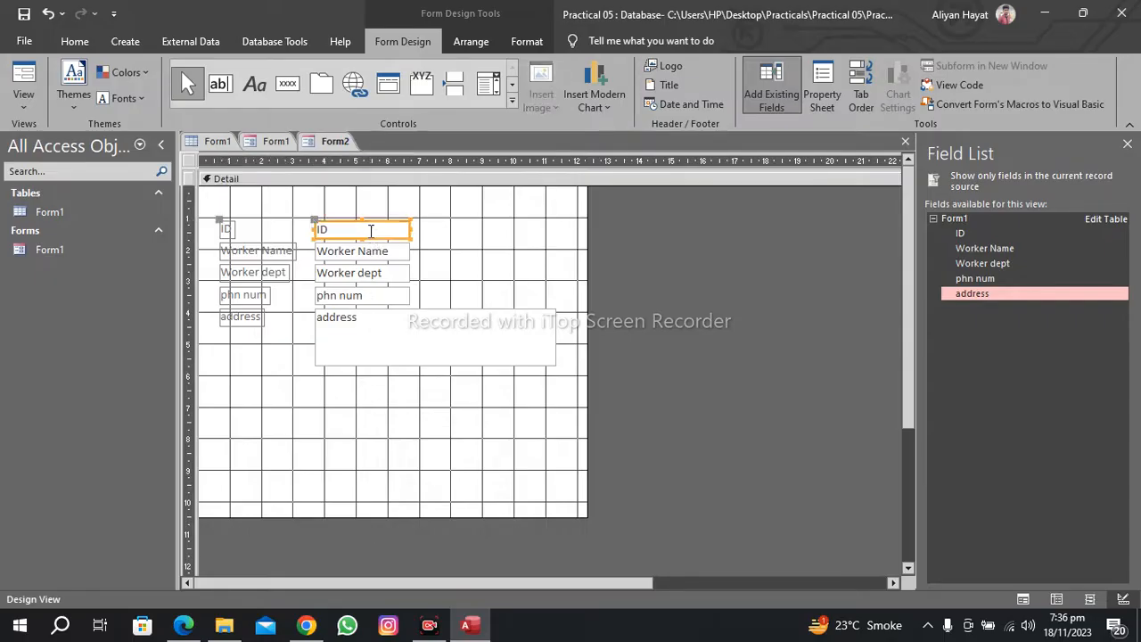
left_click_drag(411, 230, 453, 232)
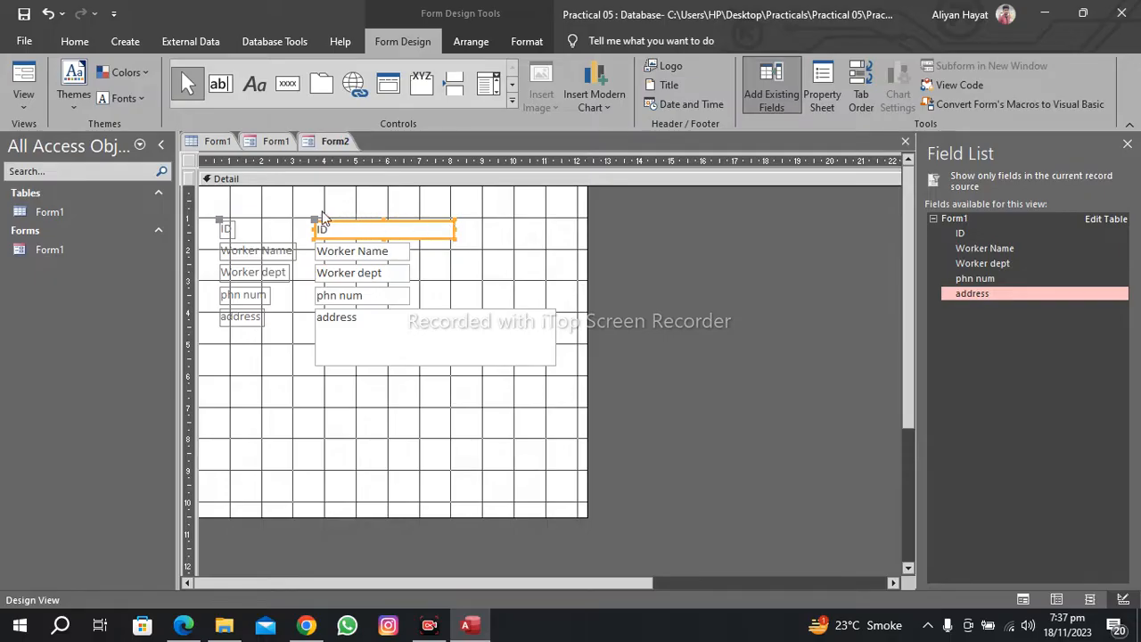
Step: Nudge the ID text box up to the 1 cm gridline and move the ID label above it
mouse_move(317, 217)
left_mouse_down()
mouse_move(311, 199)
mouse_move(318, 218)
left_mouse_up()
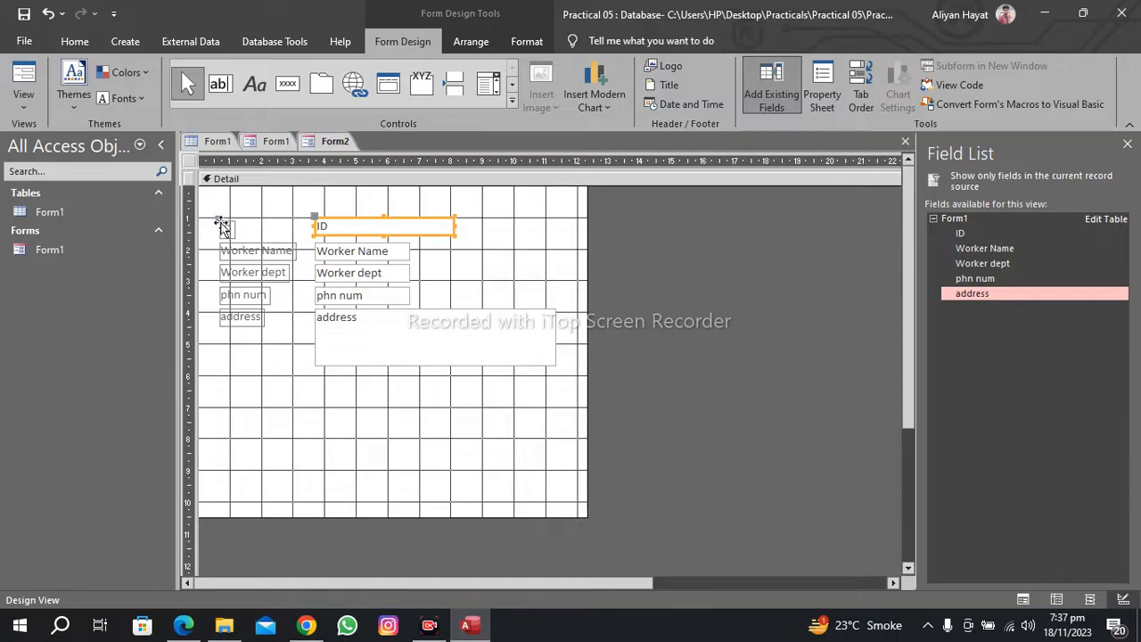
left_click(235, 221)
left_click_drag(236, 222, 333, 186)
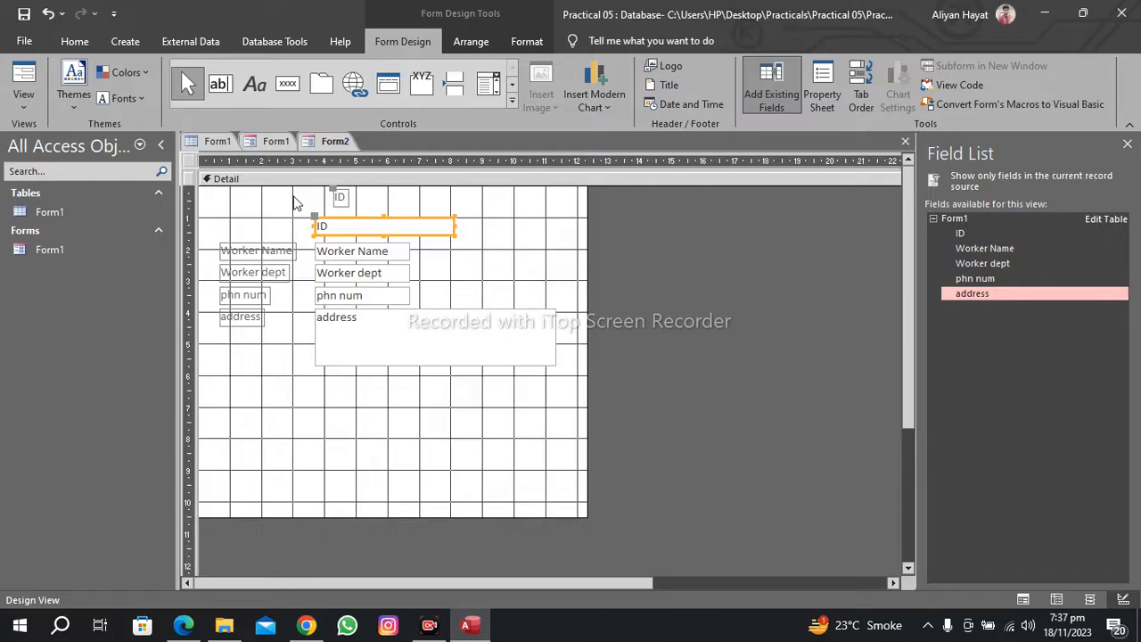
Step: Preview the new form in Layout View and page through its records to the blank new record
right_click(338, 144)
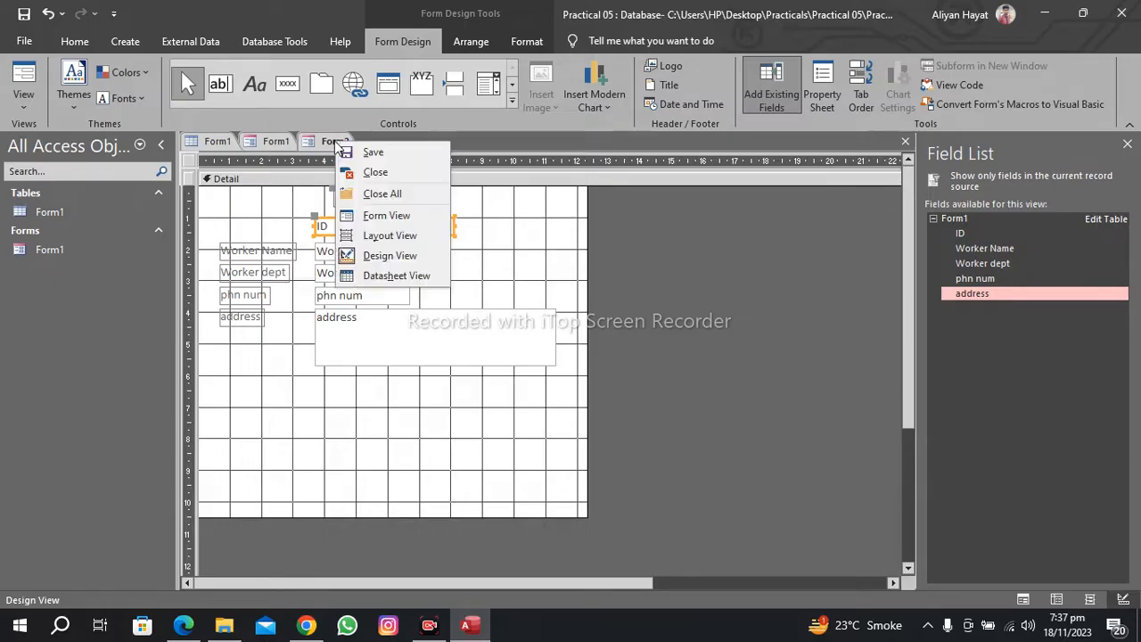
left_click(374, 235)
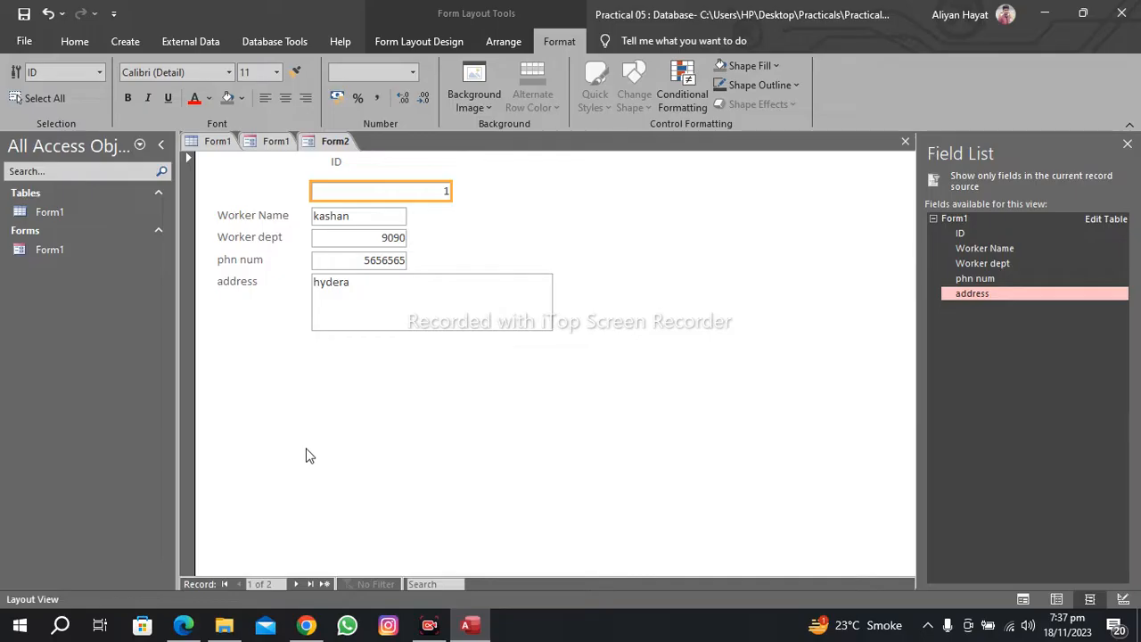
left_click(293, 583)
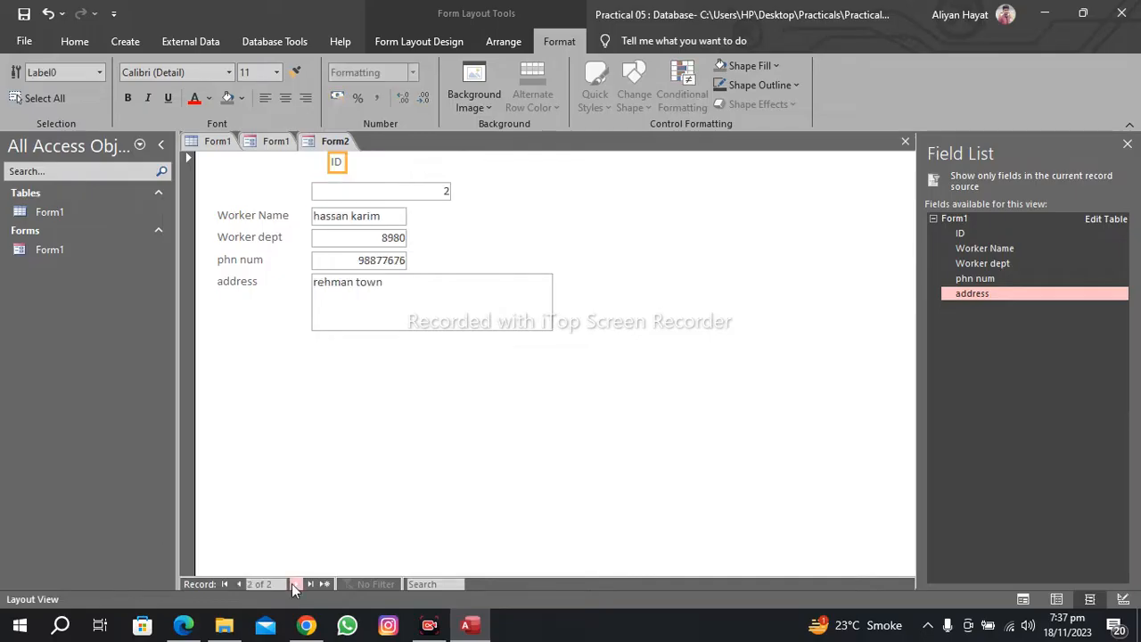
left_click(293, 583)
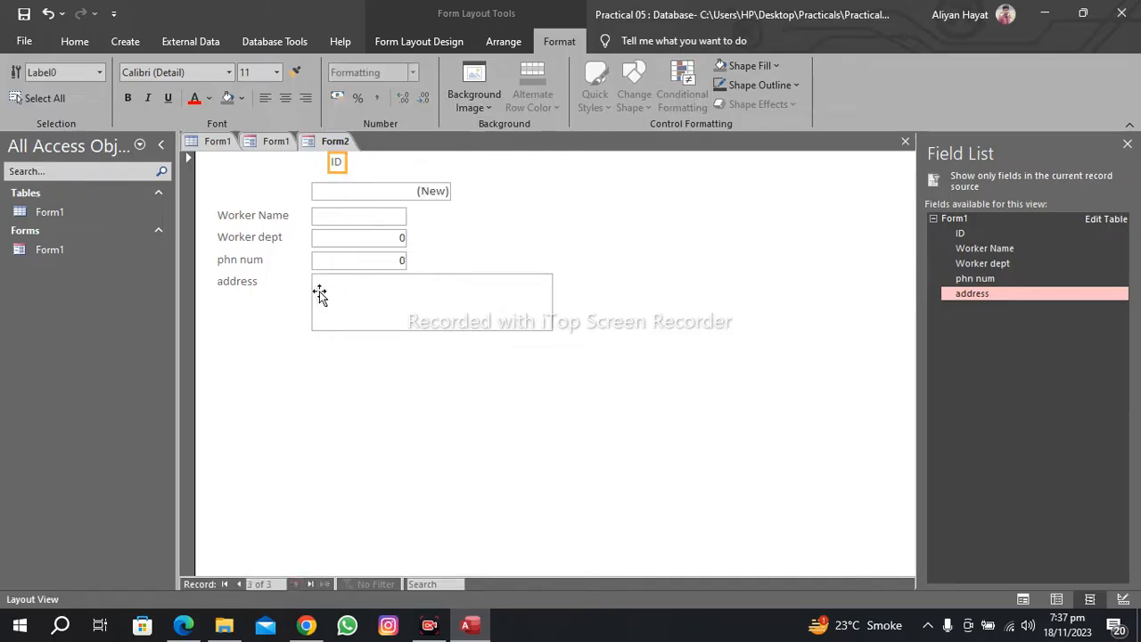
left_click(333, 223)
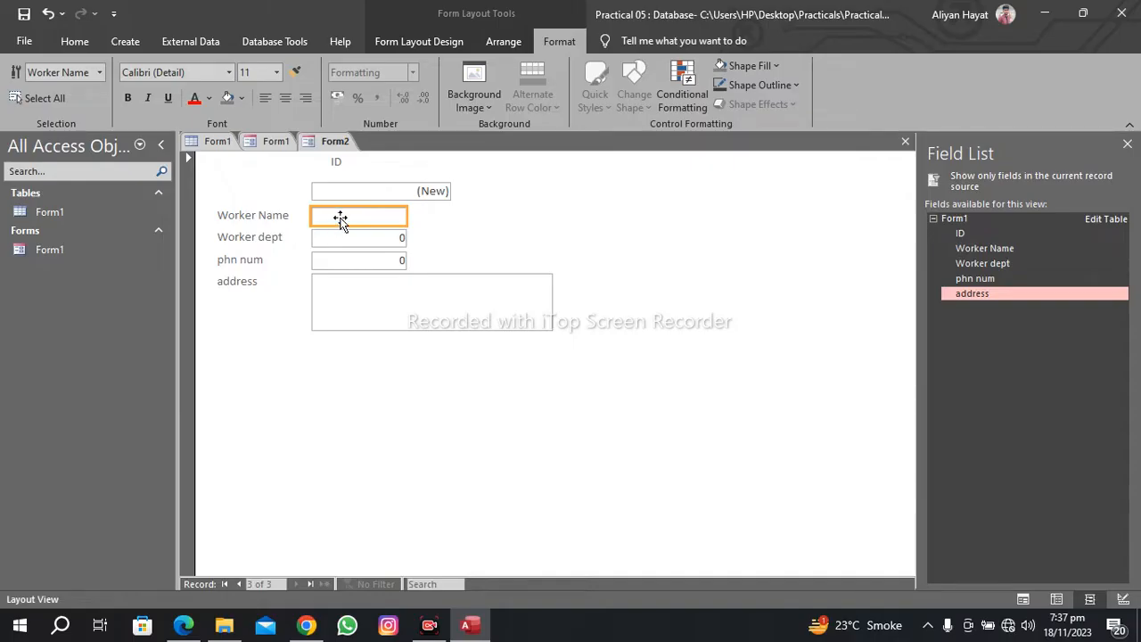
Step: Check the new form's records in Datasheet View and switch the form to Form View
right_click(340, 144)
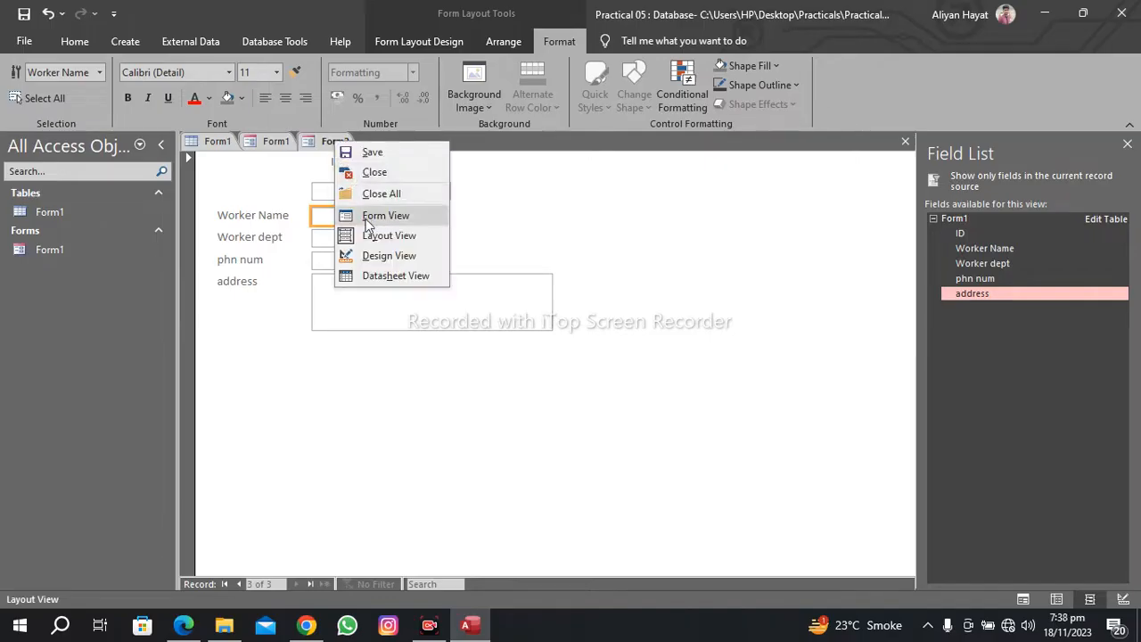
left_click(384, 278)
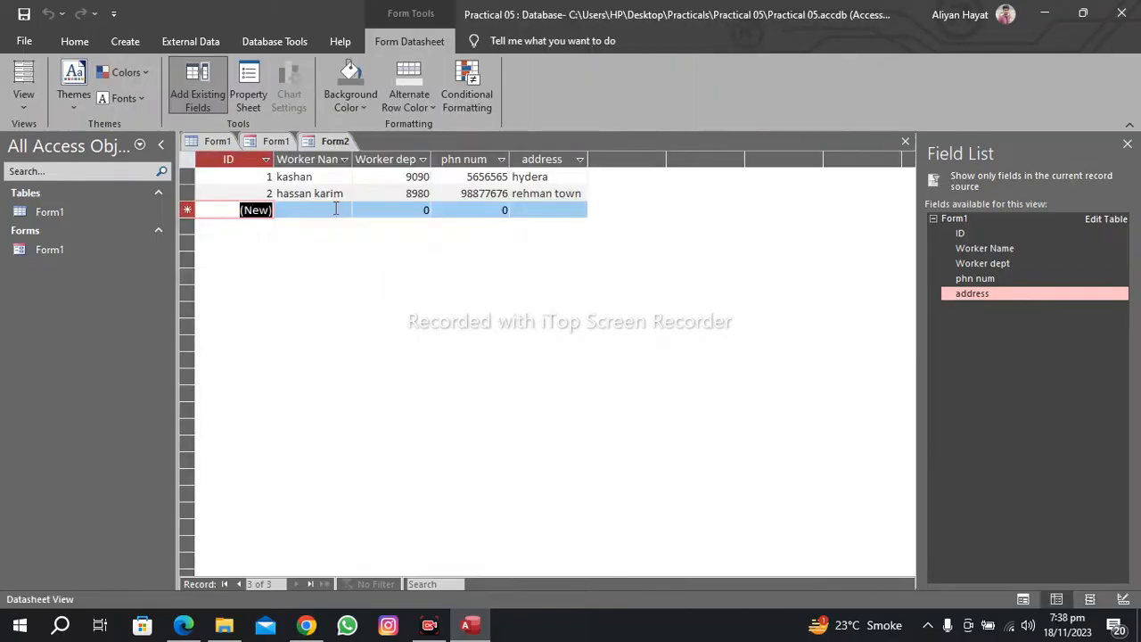
left_click(297, 141)
left_click(325, 144)
right_click(312, 142)
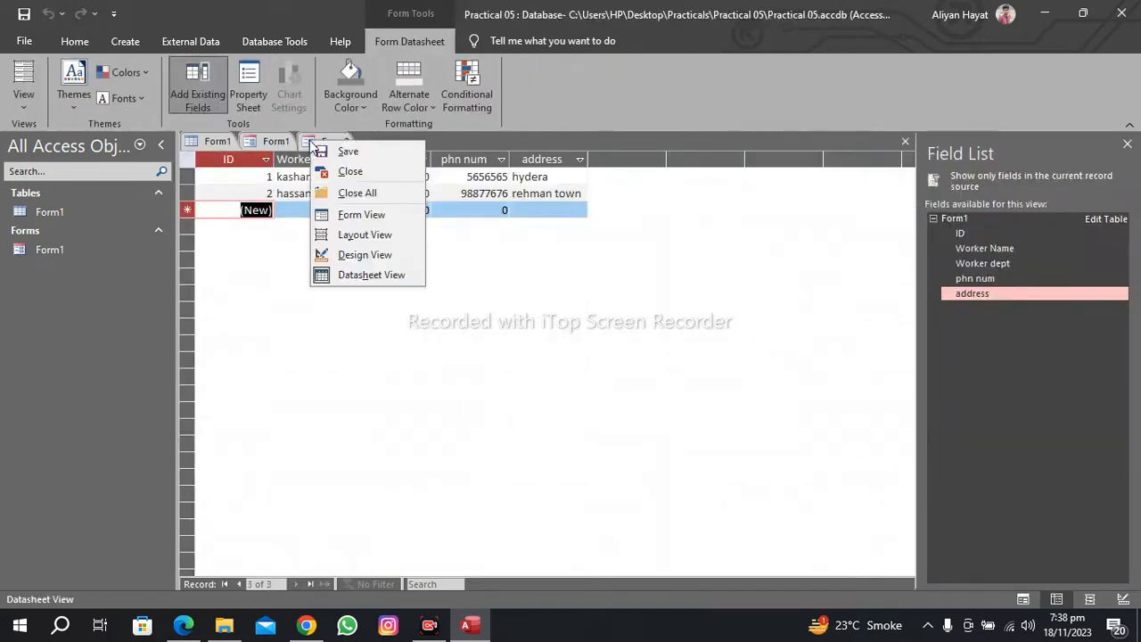
left_click(354, 215)
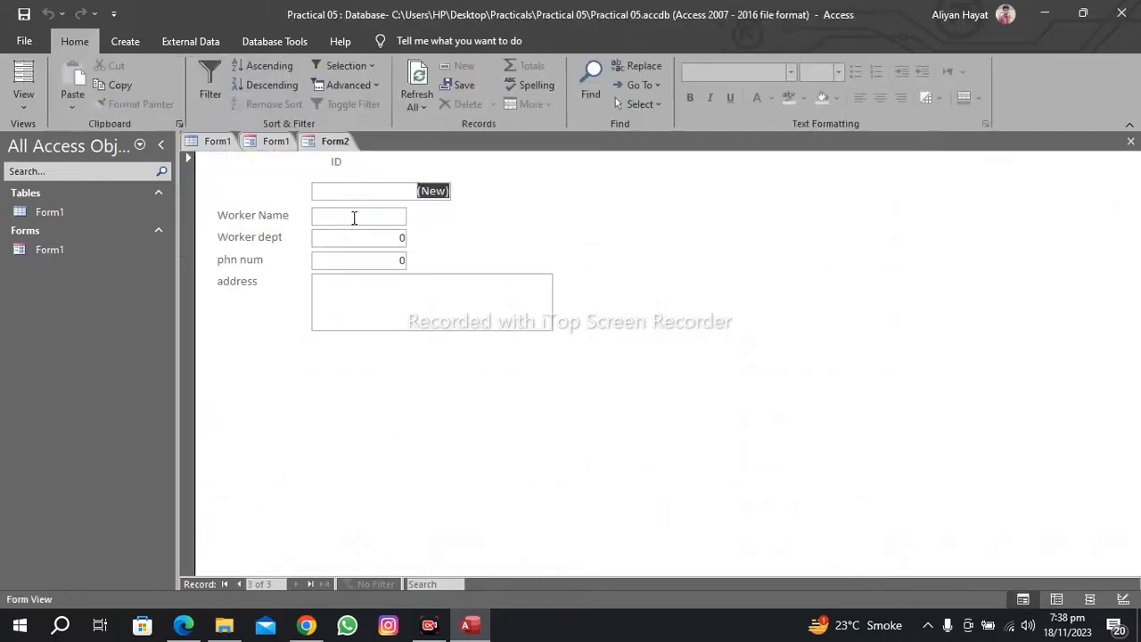
Step: Fill in the blank record with the worker's name, Worker dept 909090, the phone number and the address
left_click(354, 217)
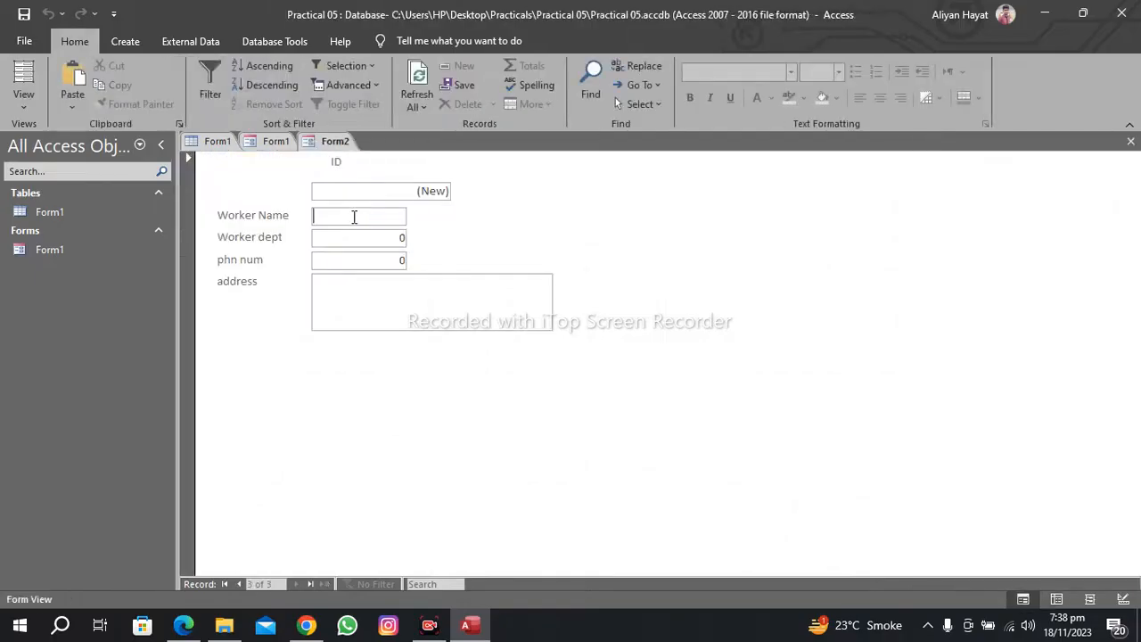
type("Mubashir")
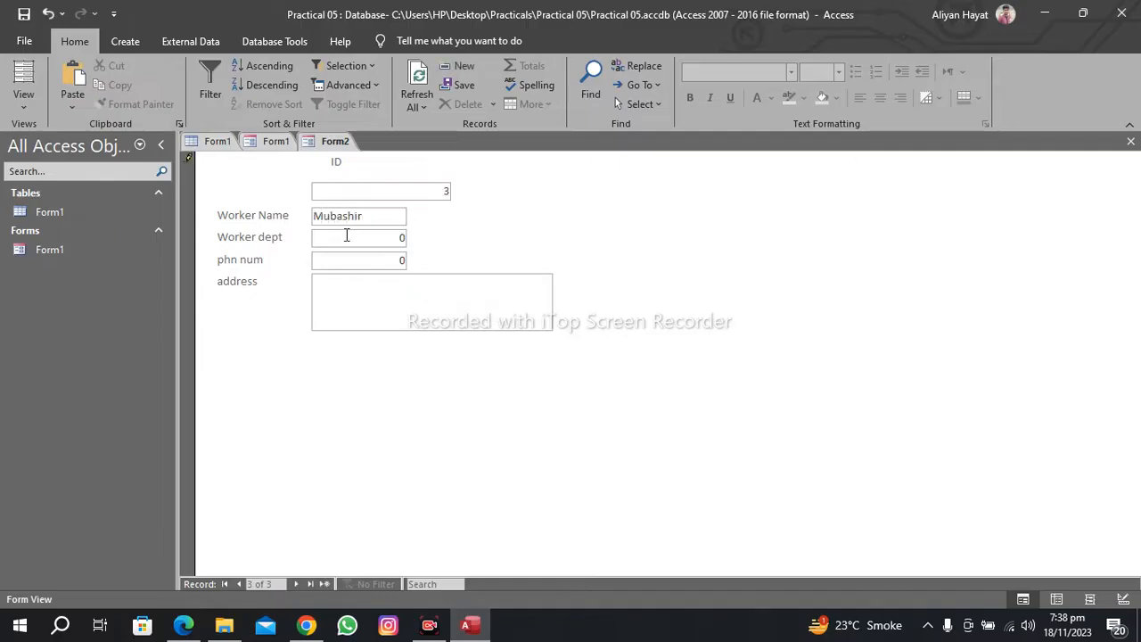
type("909090")
left_click(344, 259)
key("BackSpace")
type("89898989")
left_click(342, 286)
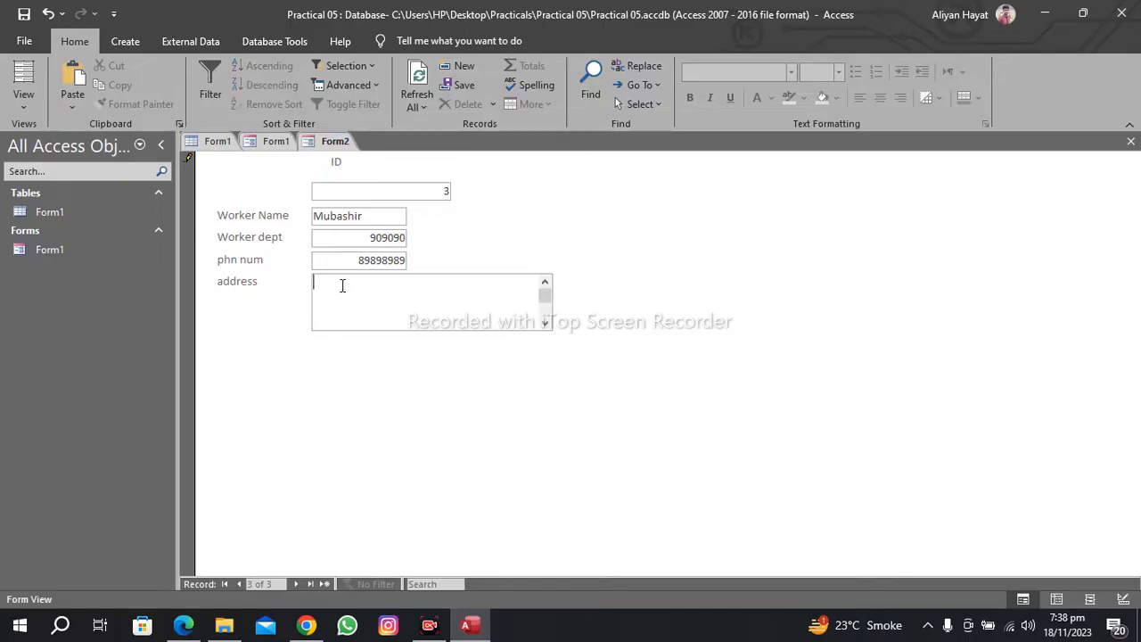
type("Hyderabad")
Step: Save the form as Form2 and check the new record in the Form1 table
key("ctrl+s")
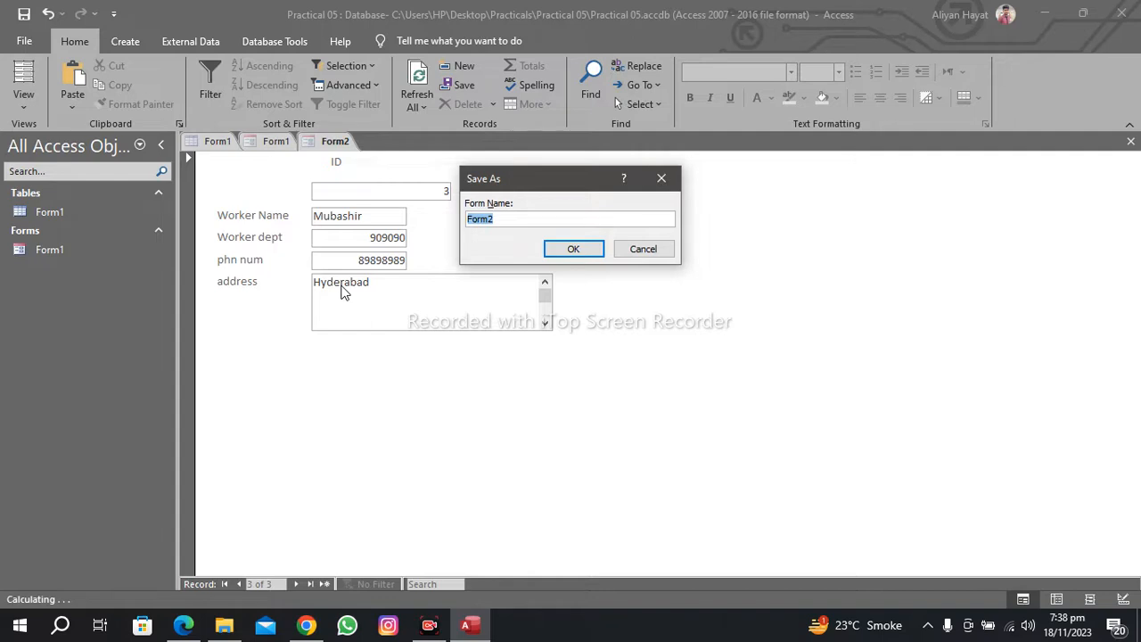
key("Return")
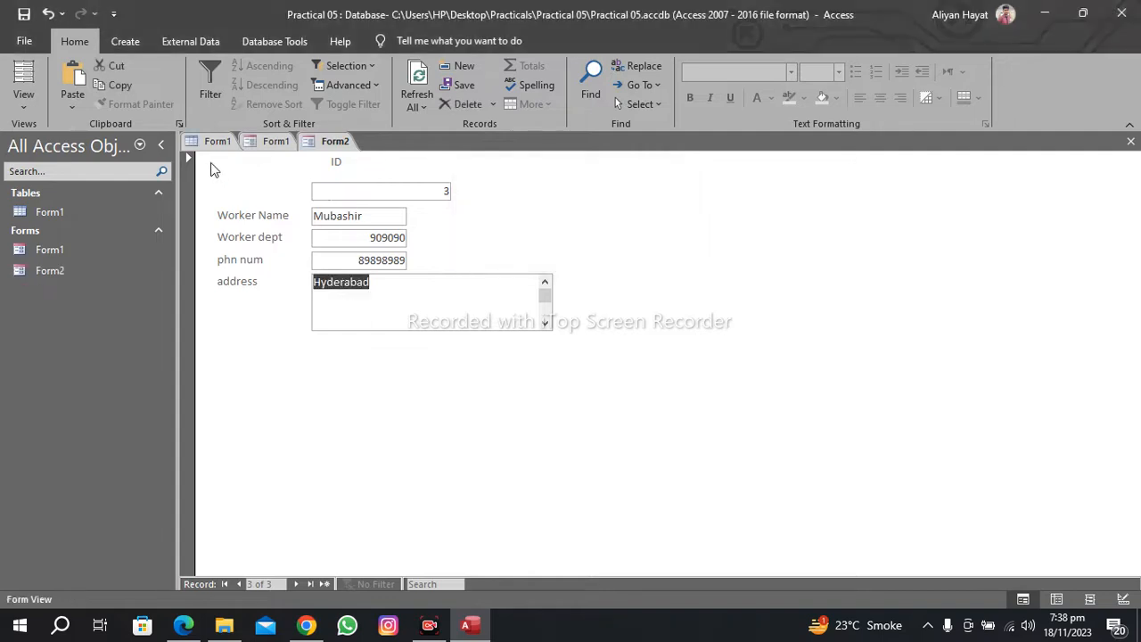
left_click(218, 141)
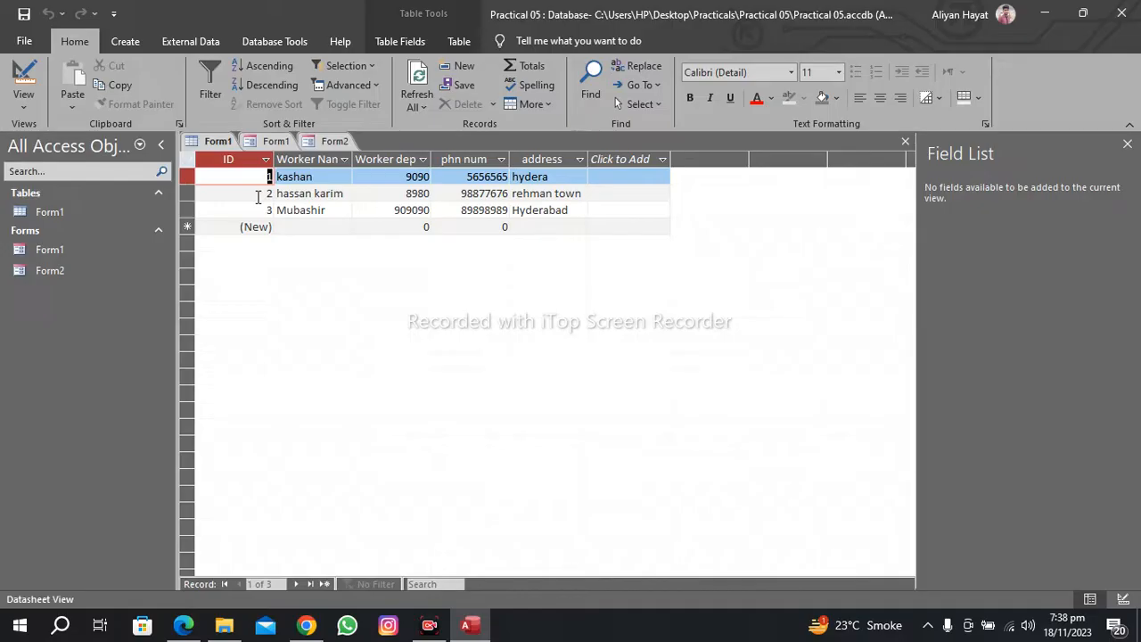
Step: View the Form1 form and return to Form2 in Design View
left_click(263, 143)
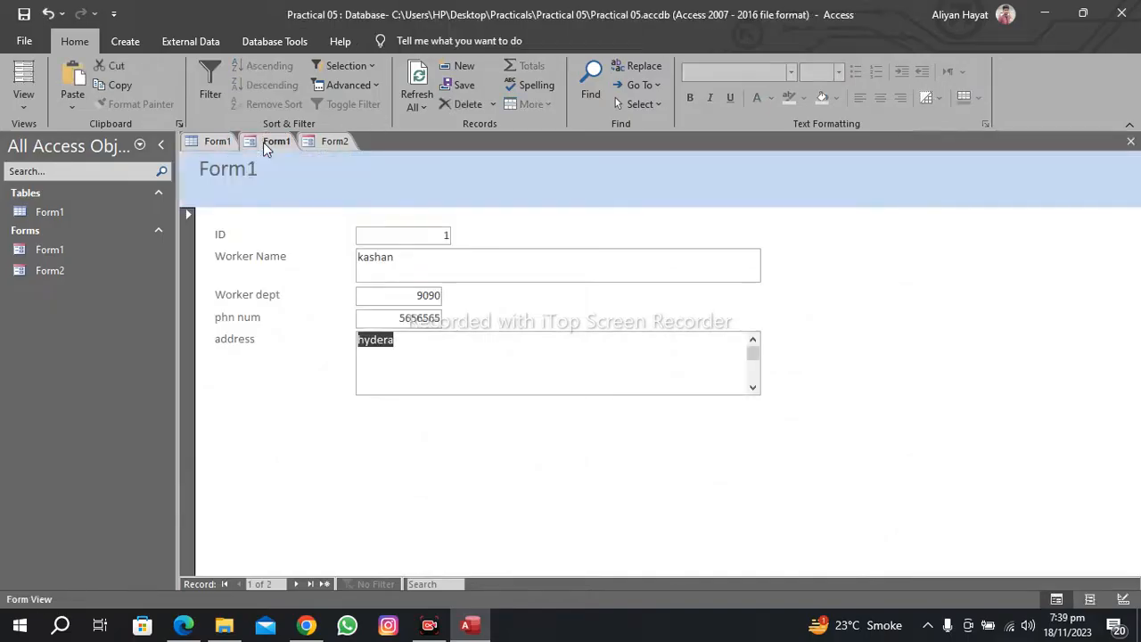
left_click(333, 141)
right_click(334, 141)
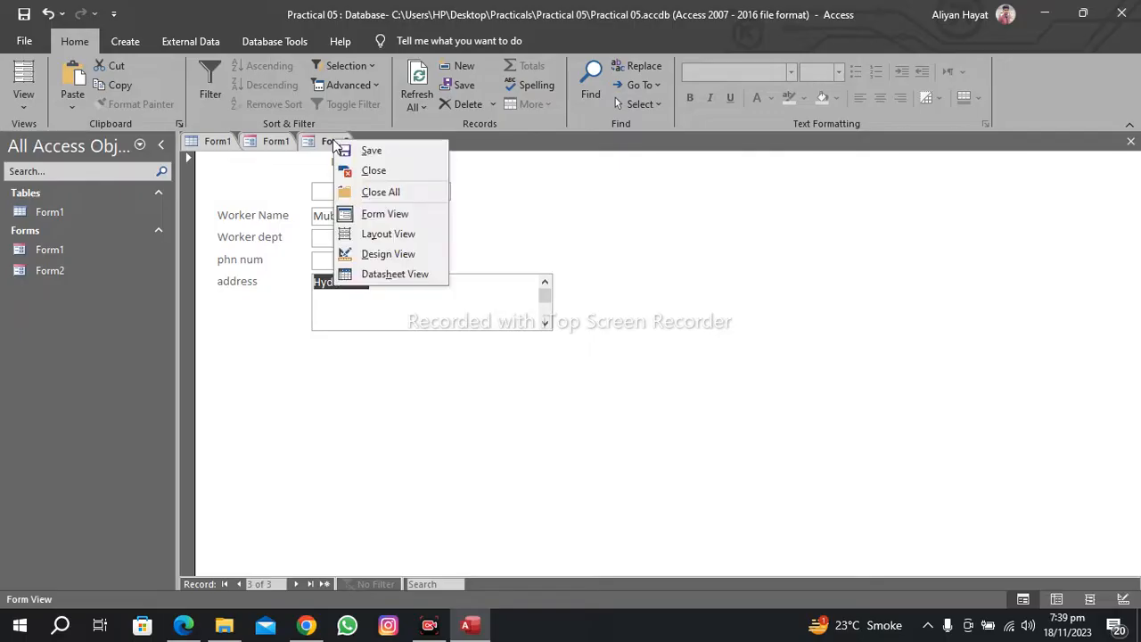
left_click(381, 256)
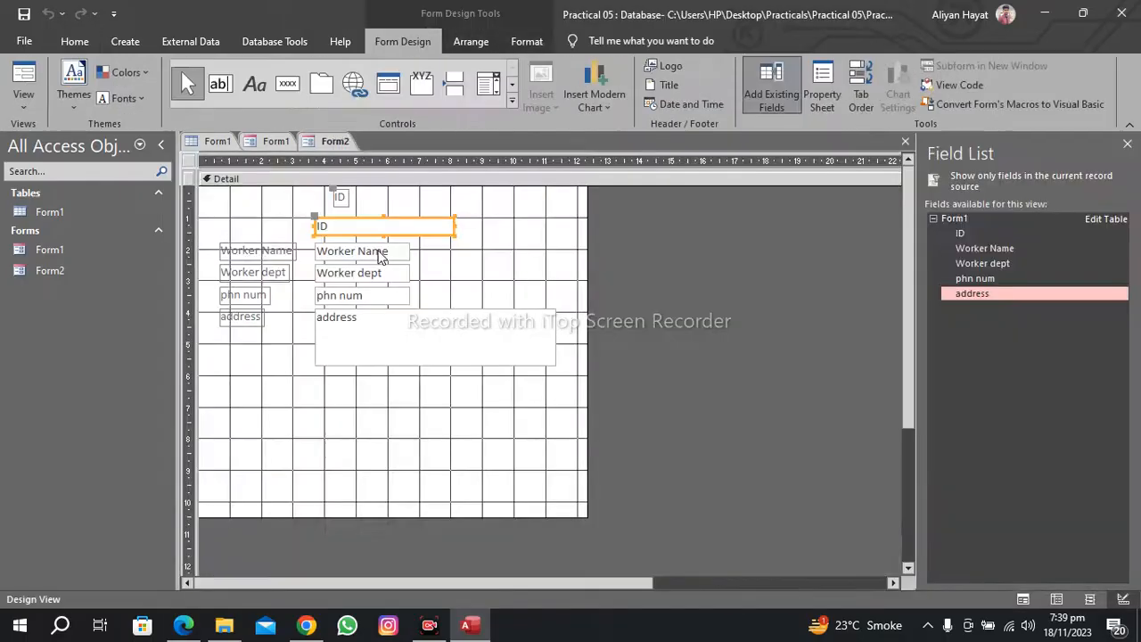